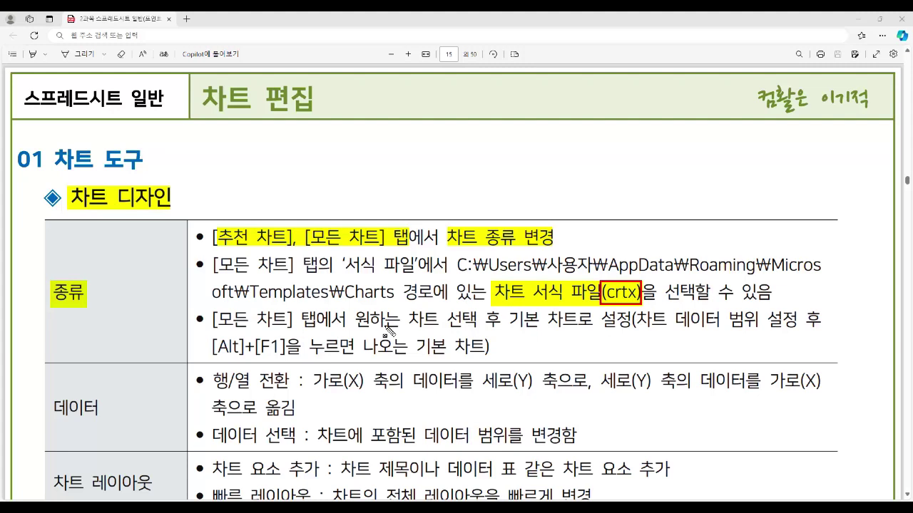
- Mark 기본 차트로 설정 and [Alt]+[F1] in the 종류 row of the notes, and clear the markings
drag(508, 322, 631, 335)
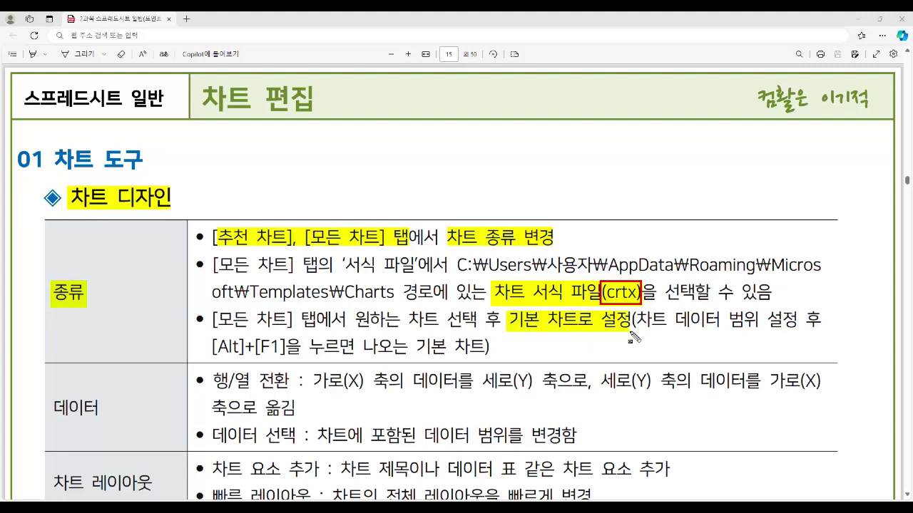
drag(211, 356, 283, 366)
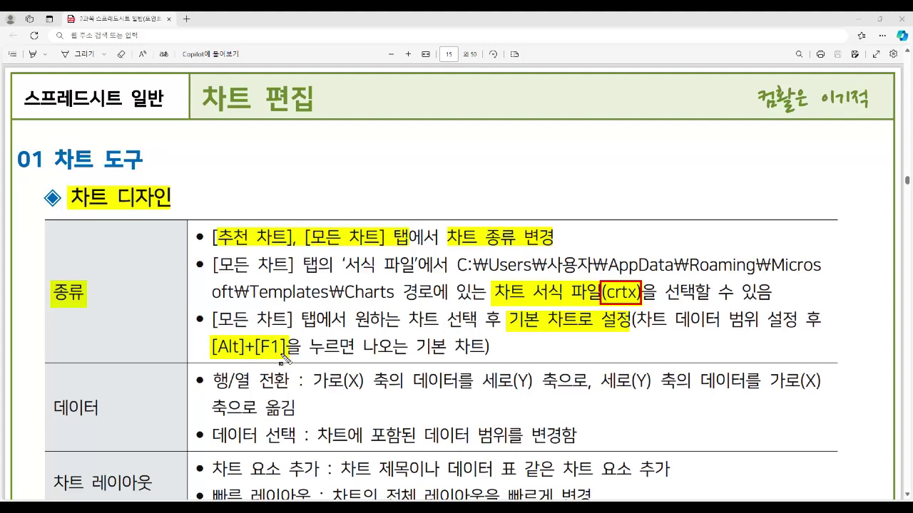
key(F5)
- Switch to the Excel workbook 통합 문서2 and display the saved chart templates (서식 파일) available for changing the column chart's type
click(460, 506)
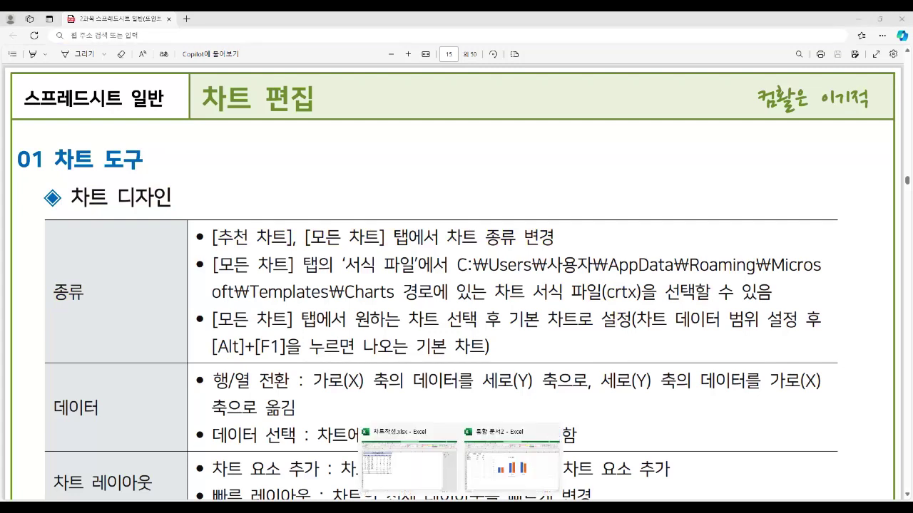
click(484, 480)
click(375, 176)
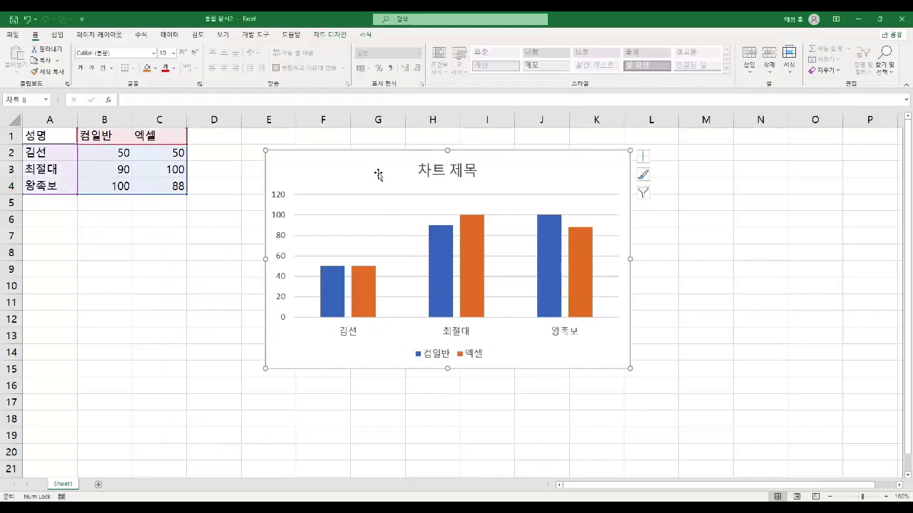
click(336, 35)
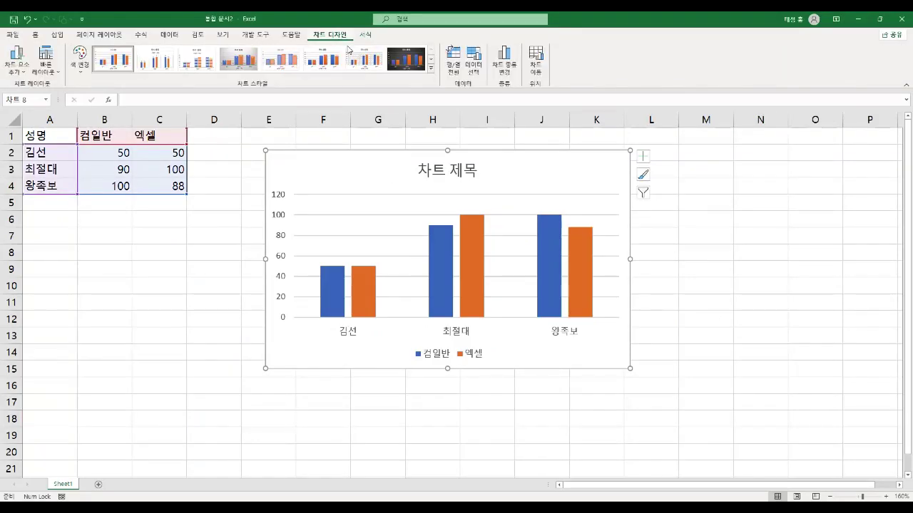
click(505, 67)
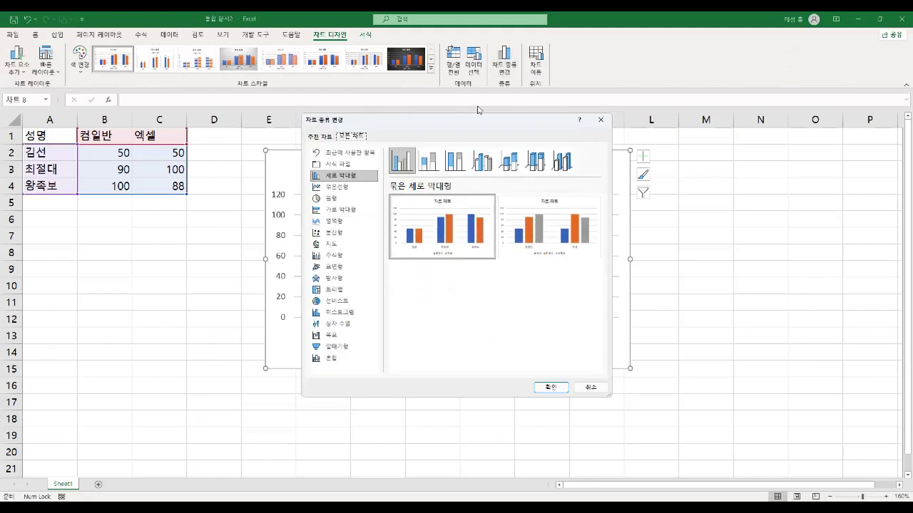
click(340, 164)
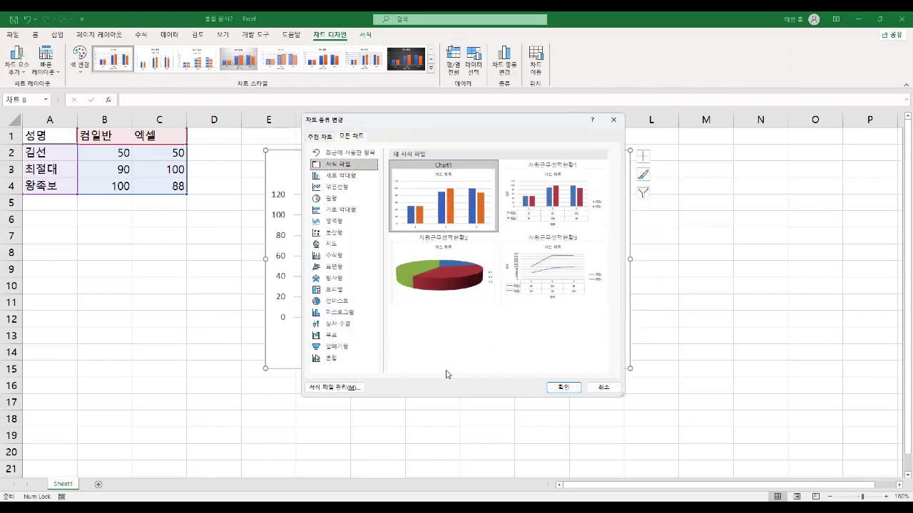
- Inspect the .crtx files and path of the chart template folder, and close the folder and the chart type dialog unchanged
click(344, 391)
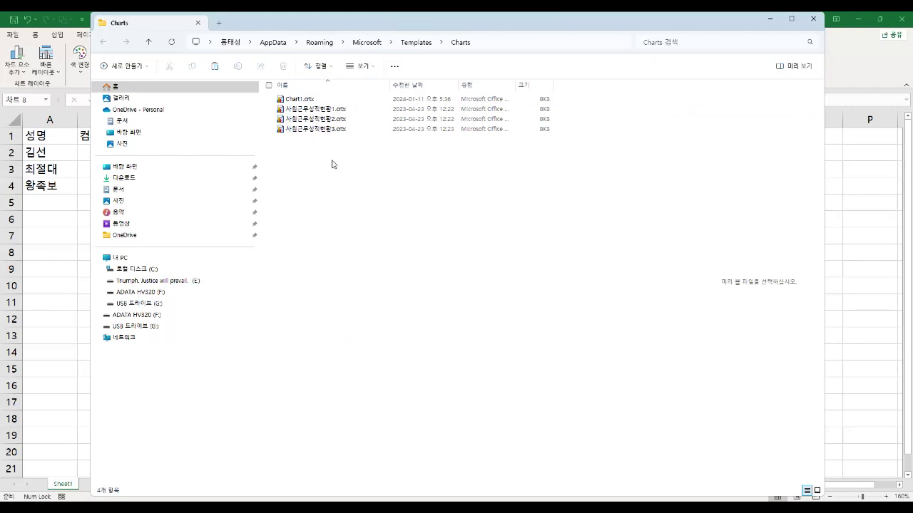
mouse_move(301, 89)
mouse_down()
mouse_move(336, 107)
mouse_move(358, 140)
mouse_up()
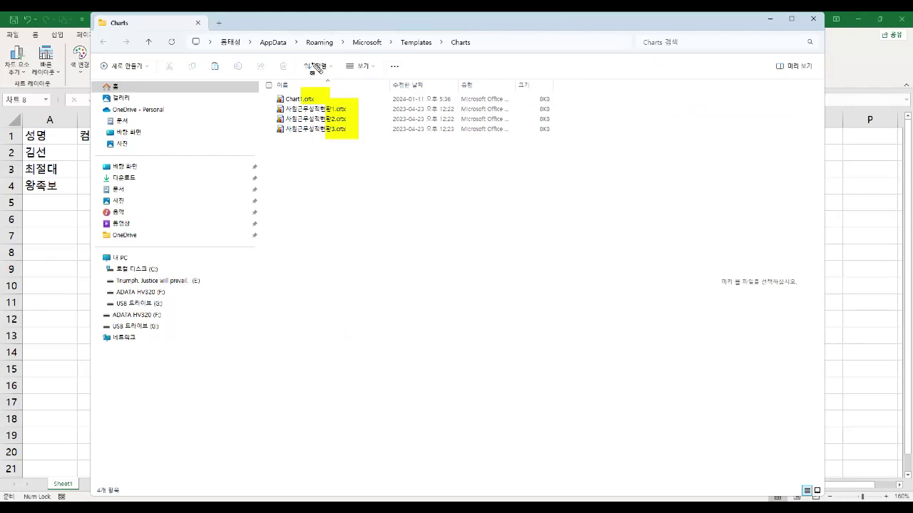
drag(253, 41, 470, 48)
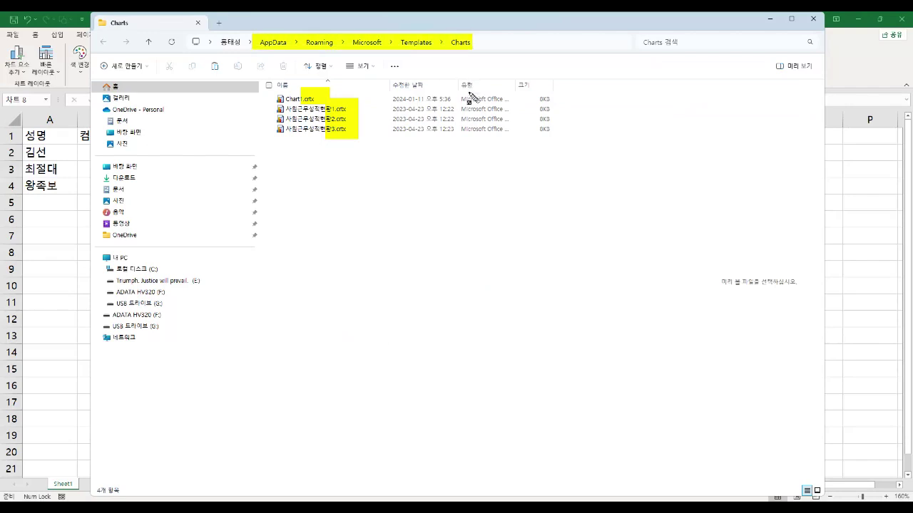
key(Escape)
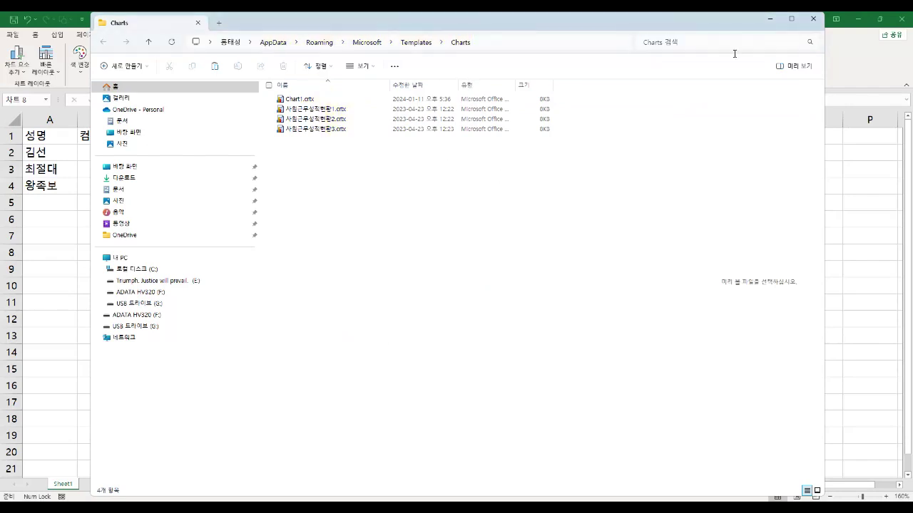
click(813, 19)
click(608, 388)
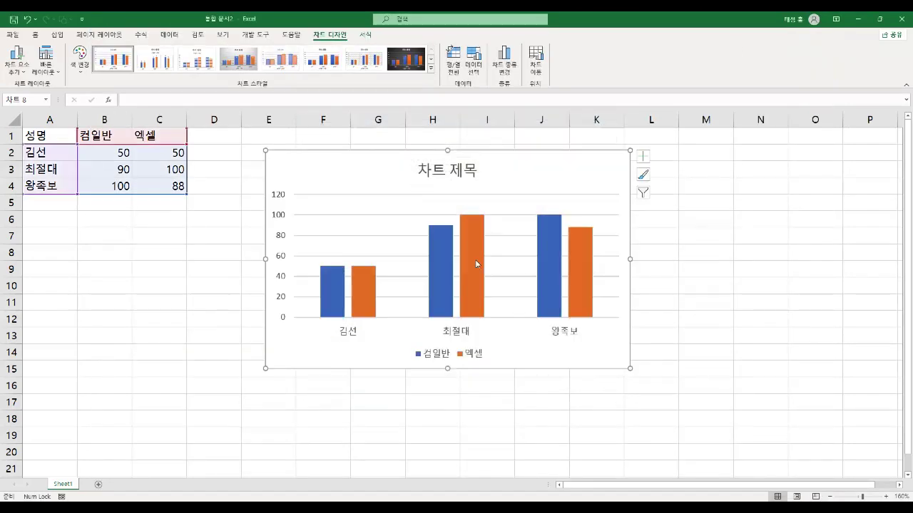
- View the 서식 파일로 저장 command and its save dialog for the column chart, and leave without saving a template
right_click(368, 167)
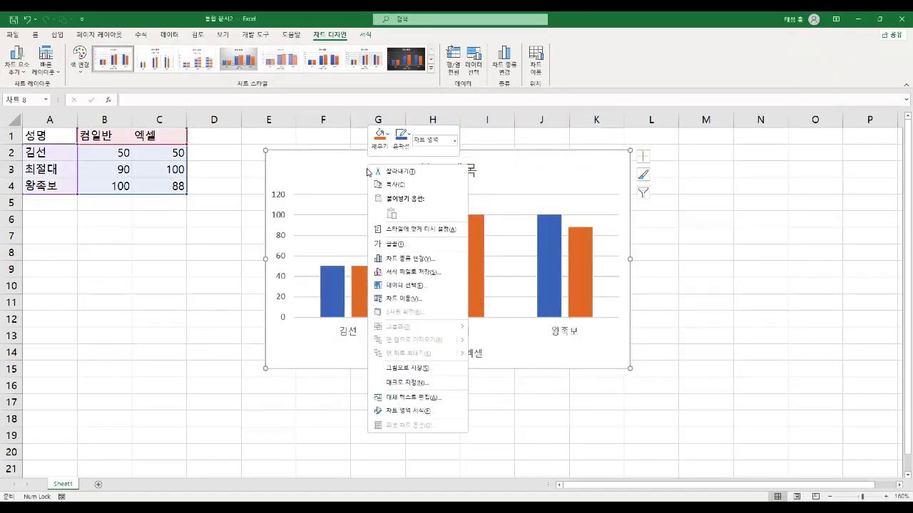
drag(368, 272, 460, 272)
mouse_move(368, 262)
mouse_down()
mouse_move(376, 271)
mouse_move(461, 280)
mouse_up()
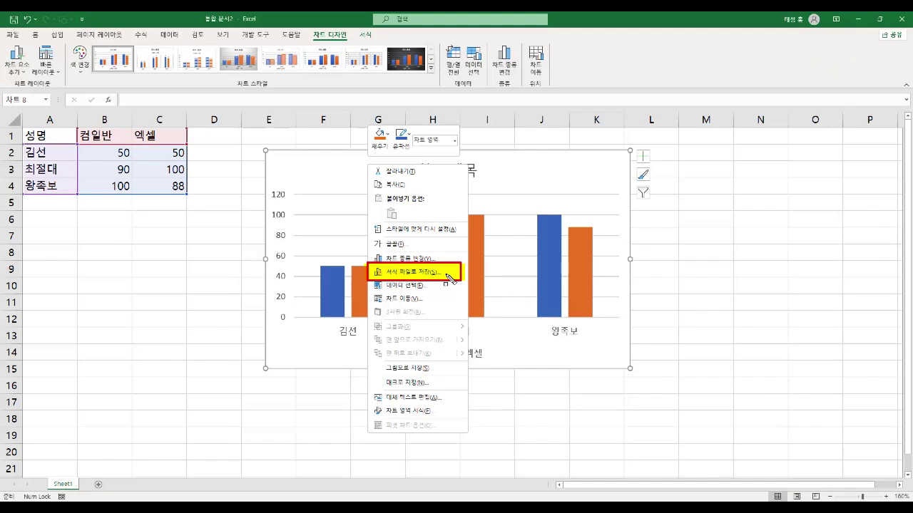
key(Escape)
right_click(377, 167)
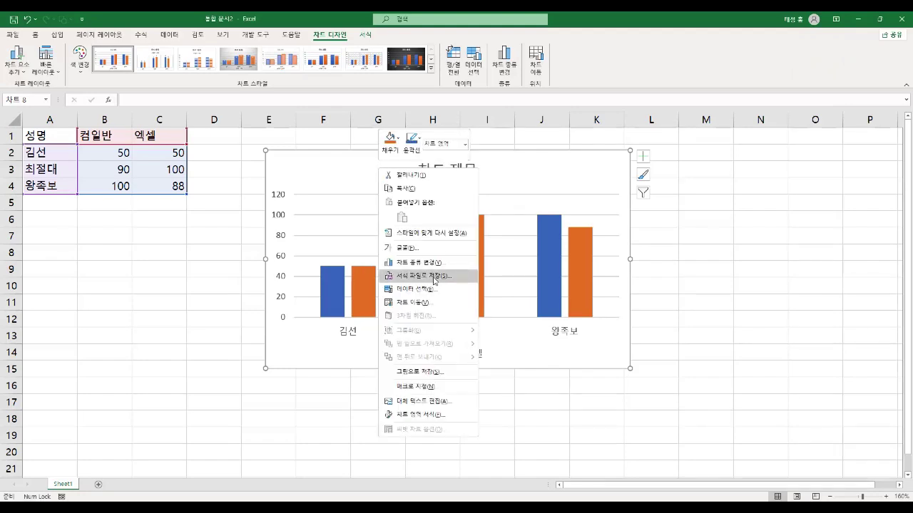
click(433, 275)
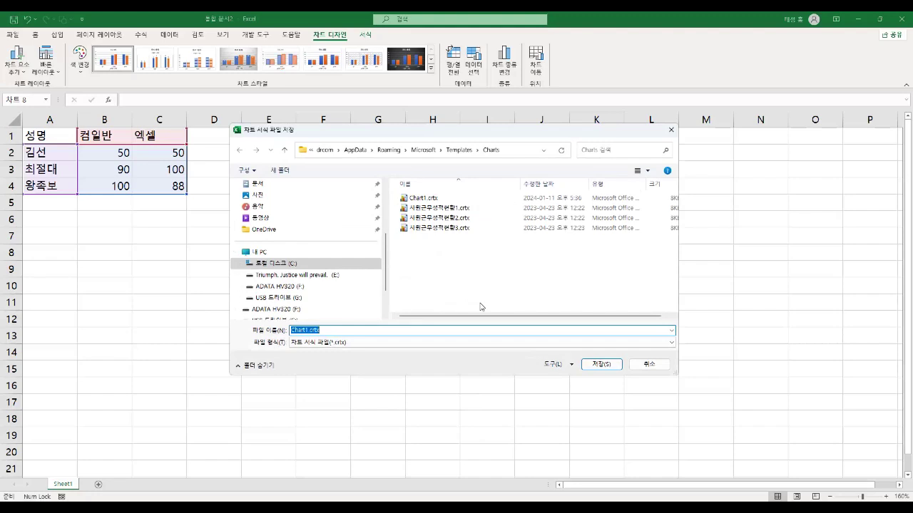
click(649, 365)
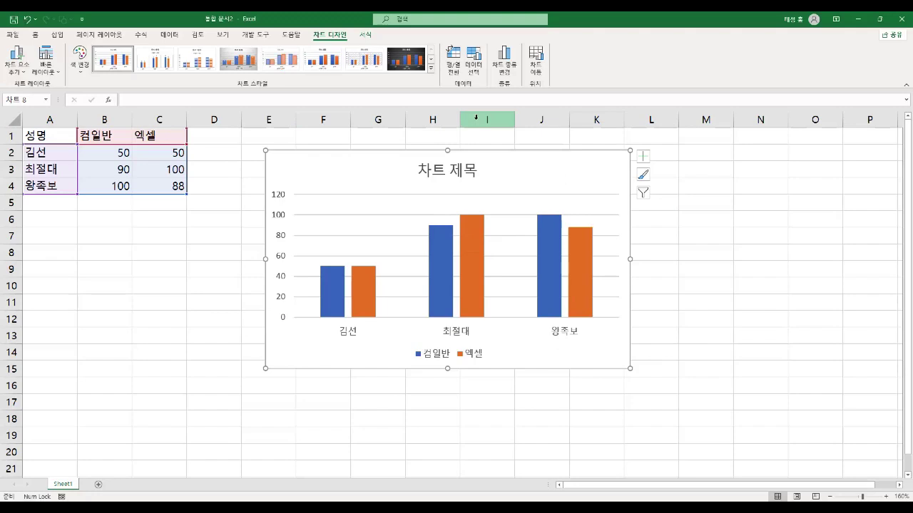
- Check the 기본 차트로 설정 option of the 묶은 세로 막대형 subtype in the chart type settings
click(504, 63)
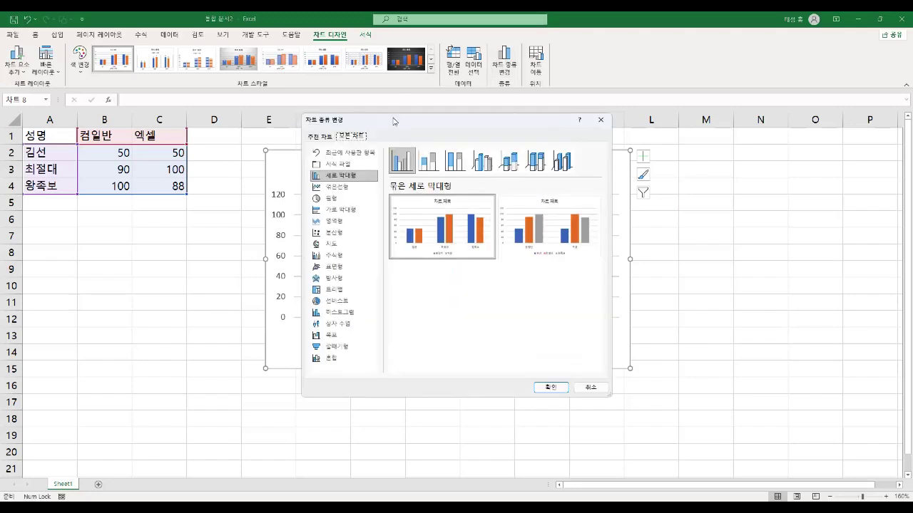
right_click(402, 160)
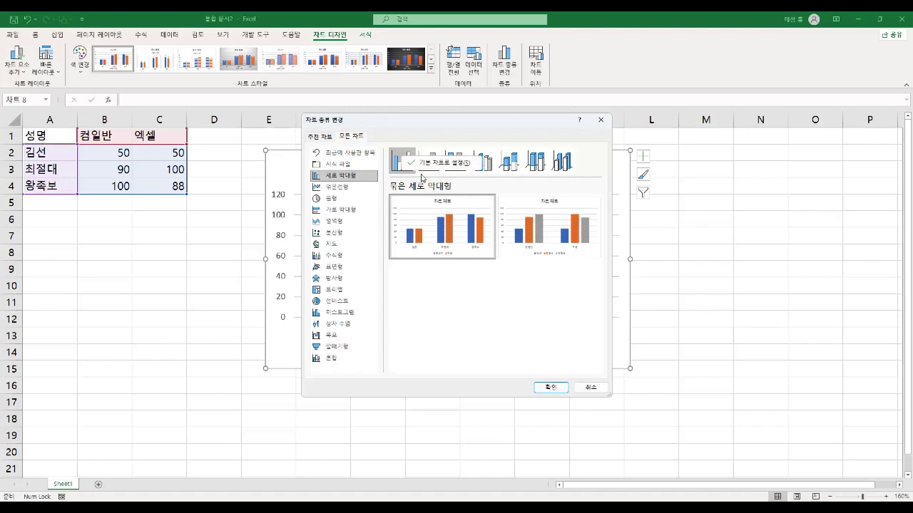
key(Escape)
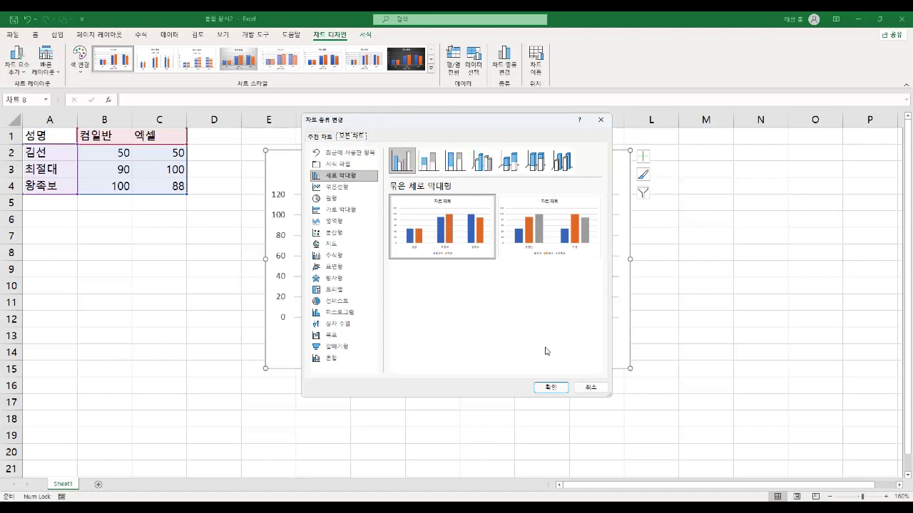
- Switch to the PDF notes in Edge and mark the 행/열 전환 and 데이터 선택 explanations in the 데이터 row on page 15
click(428, 508)
scroll(192, 330, down, 3)
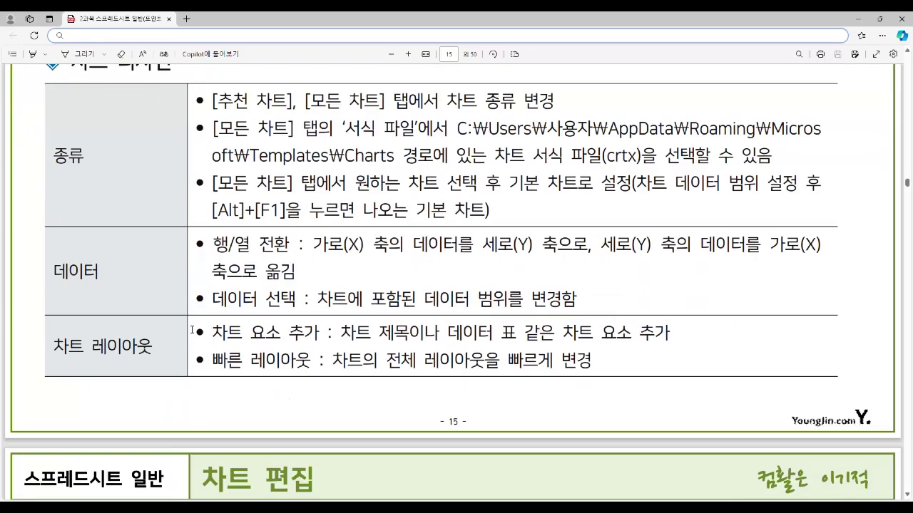
drag(51, 259, 107, 282)
mouse_move(213, 244)
mouse_down()
mouse_move(269, 261)
mouse_move(360, 249)
mouse_move(808, 253)
mouse_up()
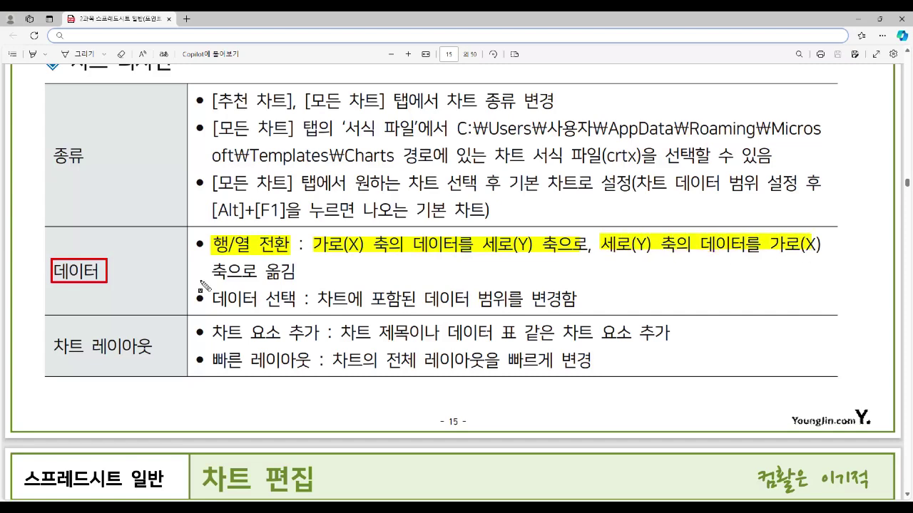
drag(210, 269, 299, 280)
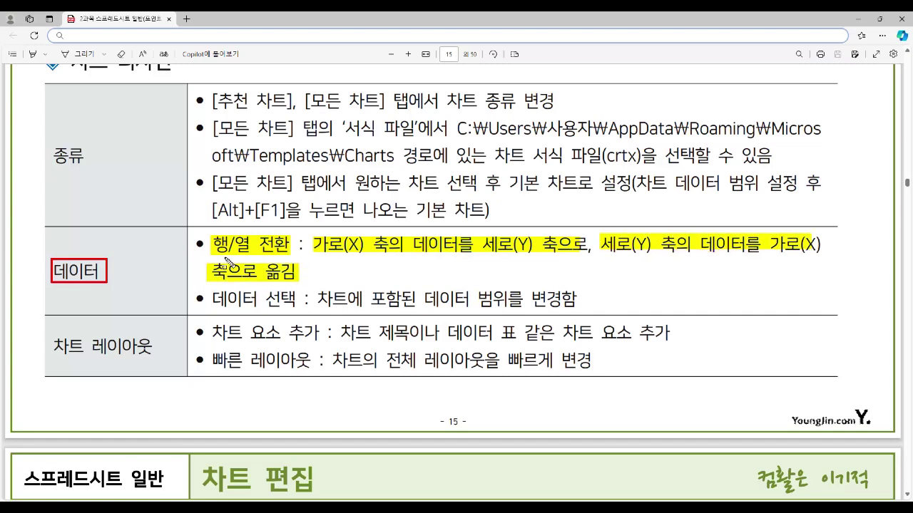
drag(211, 236, 288, 255)
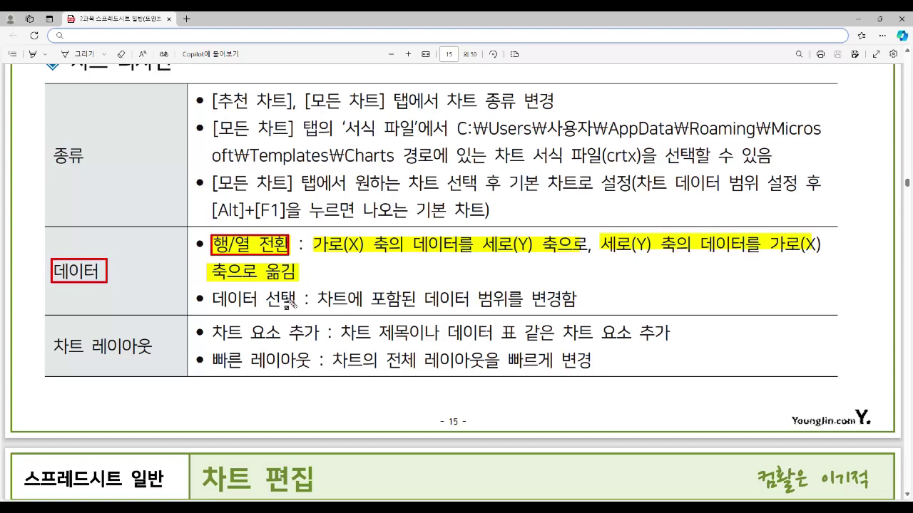
mouse_move(212, 294)
mouse_down()
mouse_move(245, 307)
mouse_move(289, 307)
mouse_up()
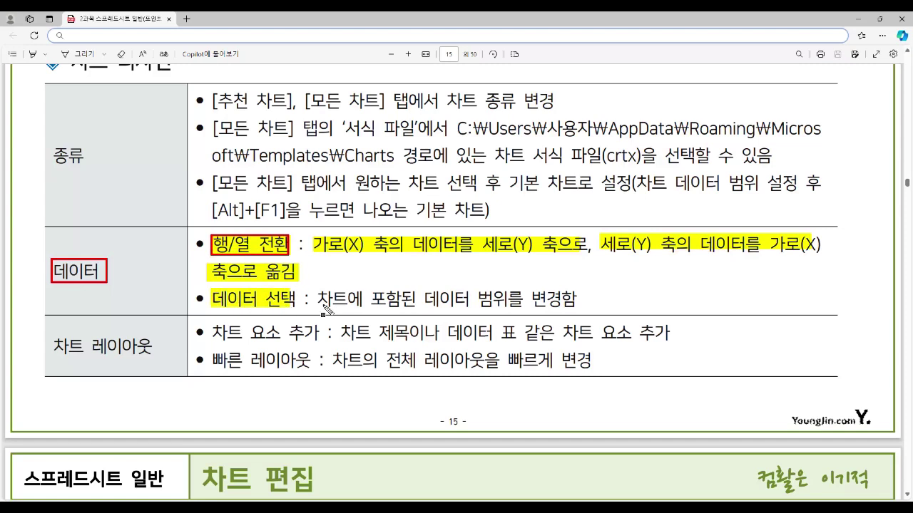
drag(416, 304, 573, 310)
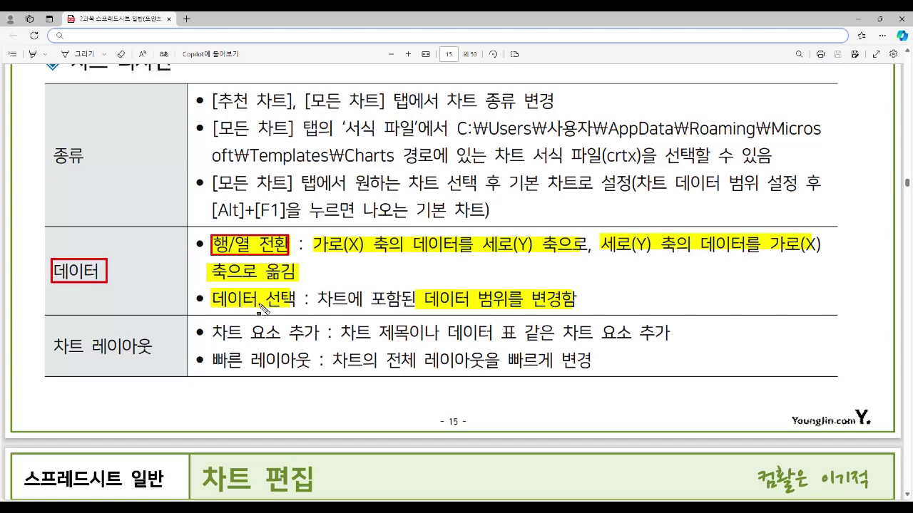
drag(209, 289, 297, 309)
- Mark the 차트 레이아웃 row label and its terms 차트 요소 추가 and 빠른 레이아웃
mouse_move(50, 347)
mouse_down()
mouse_move(142, 350)
mouse_move(155, 360)
mouse_up()
mouse_move(213, 330)
mouse_down()
mouse_move(226, 341)
mouse_move(321, 345)
mouse_up()
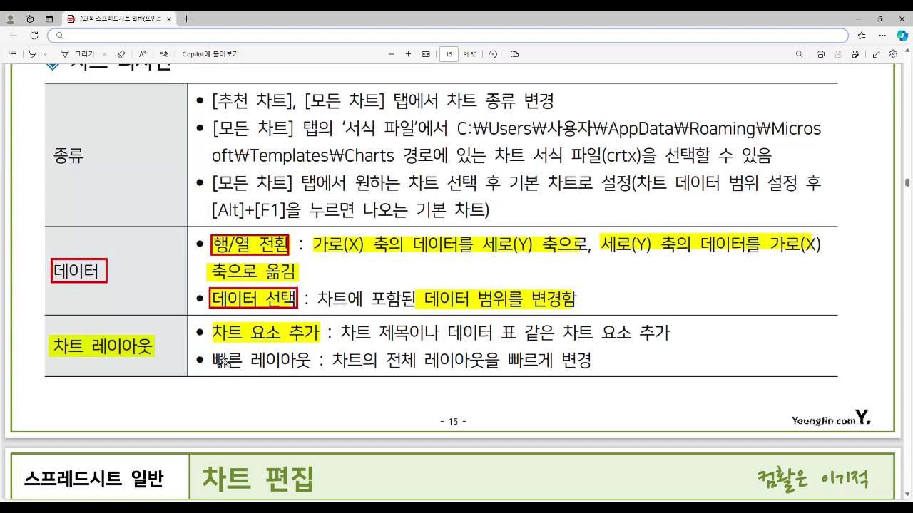
drag(208, 361, 310, 374)
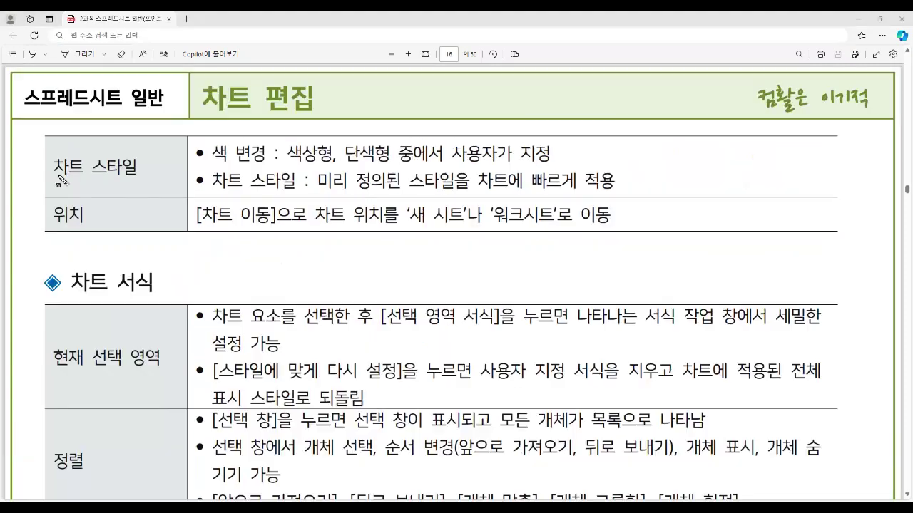
- Mark the key terms in the 차트 스타일 and 위치 rows on page 16, and clear the markings
scroll(214, 286, down, 5)
drag(53, 163, 132, 181)
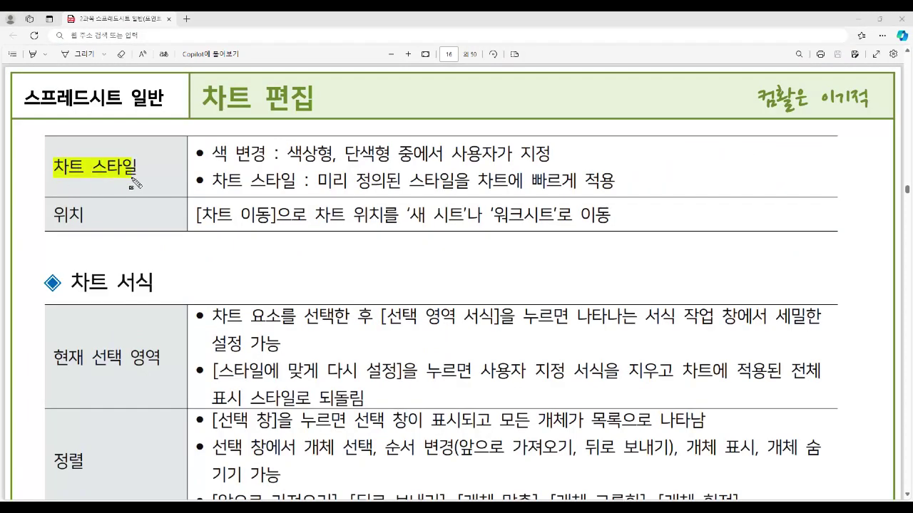
mouse_move(214, 152)
mouse_down()
mouse_move(268, 166)
mouse_move(383, 164)
mouse_up()
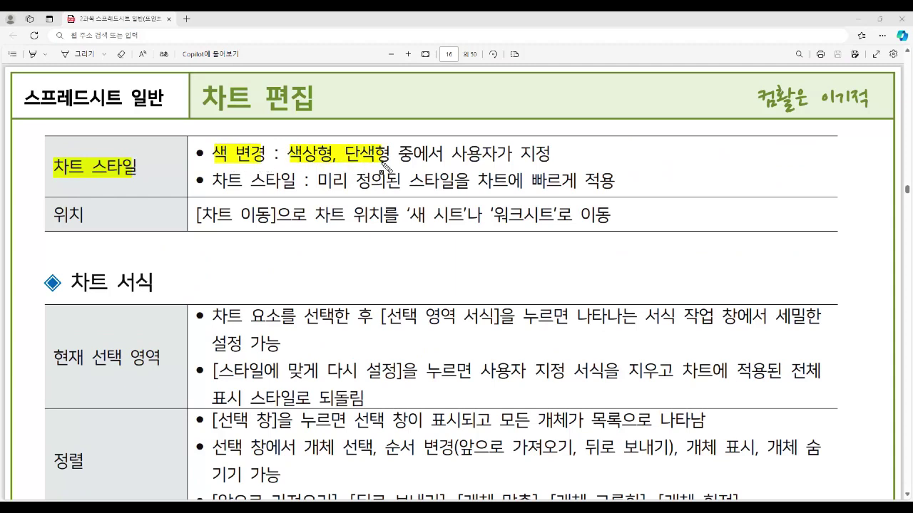
drag(213, 179, 287, 191)
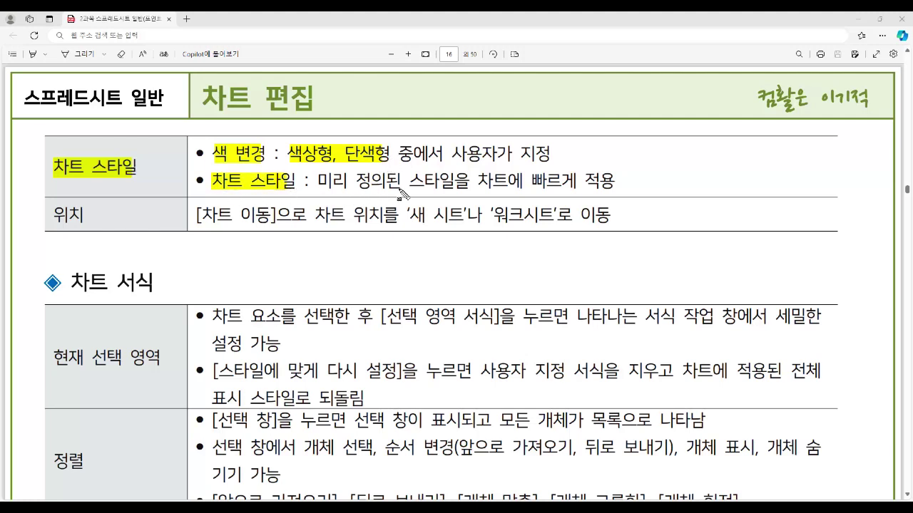
drag(409, 184, 601, 186)
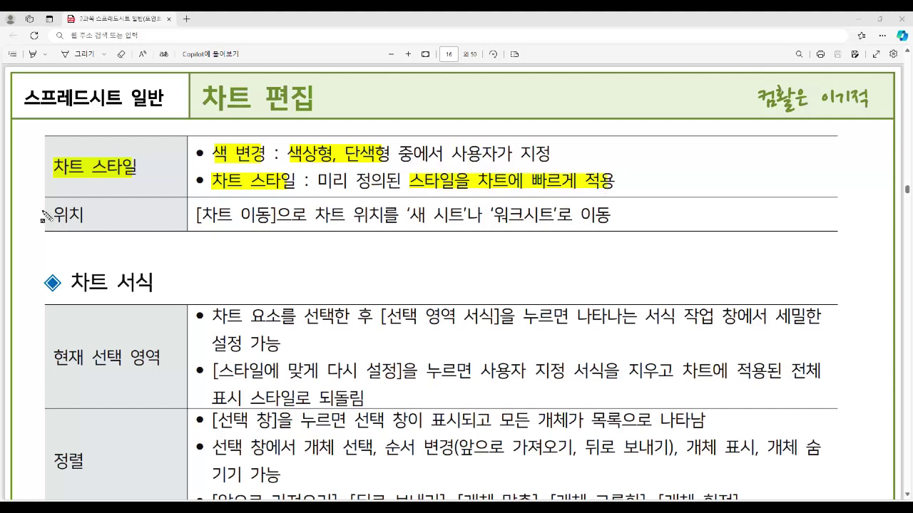
drag(48, 214, 83, 225)
drag(411, 215, 552, 222)
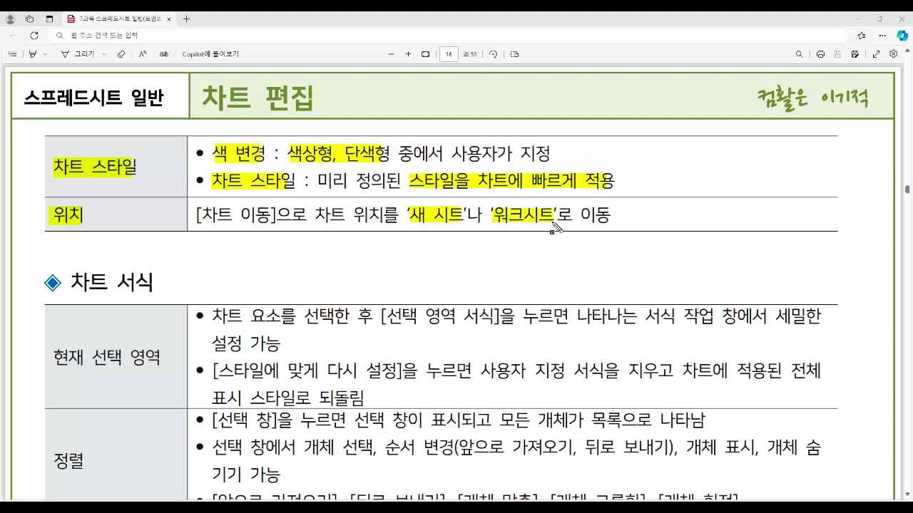
key(Escape)
- Mark the 차트 서식 heading above the second table on page 16
scroll(219, 296, down, 1)
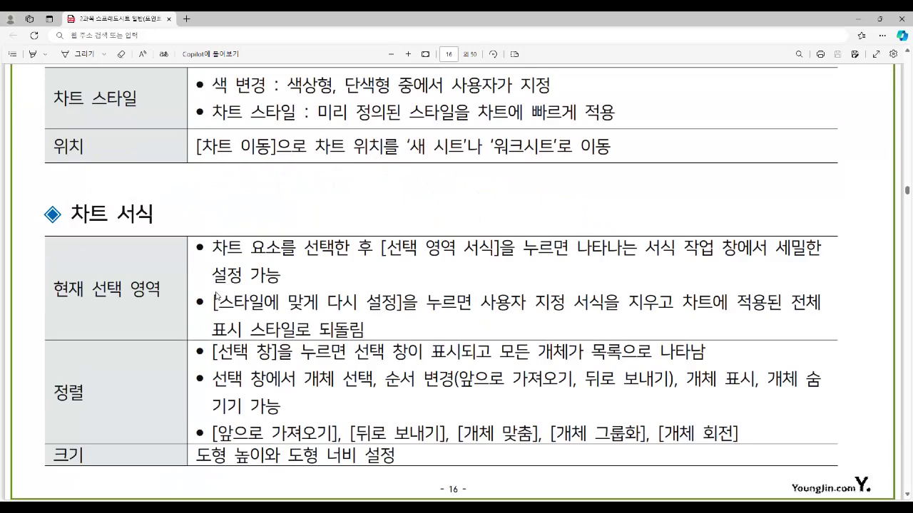
mouse_move(71, 205)
mouse_down()
mouse_move(118, 232)
mouse_move(166, 234)
mouse_up()
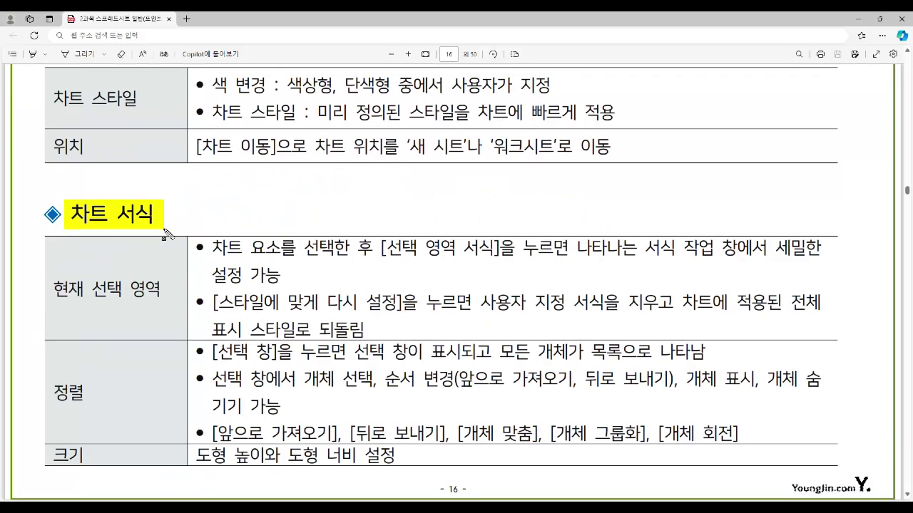
- Mark the 현재 선택 영역 row label and its terms 선택 영역 서식 and 스타일에 맞게 다시 설정
drag(57, 288, 163, 298)
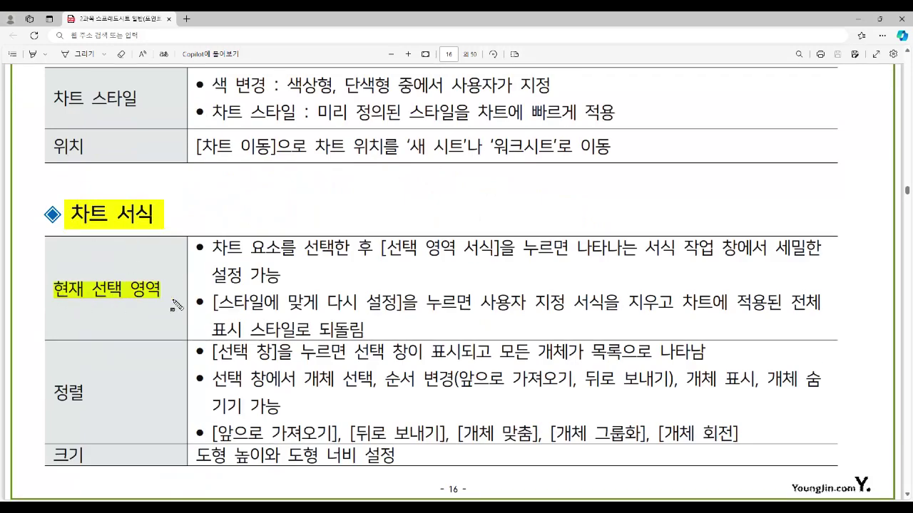
mouse_move(389, 248)
mouse_down()
mouse_move(437, 264)
mouse_move(495, 262)
mouse_up()
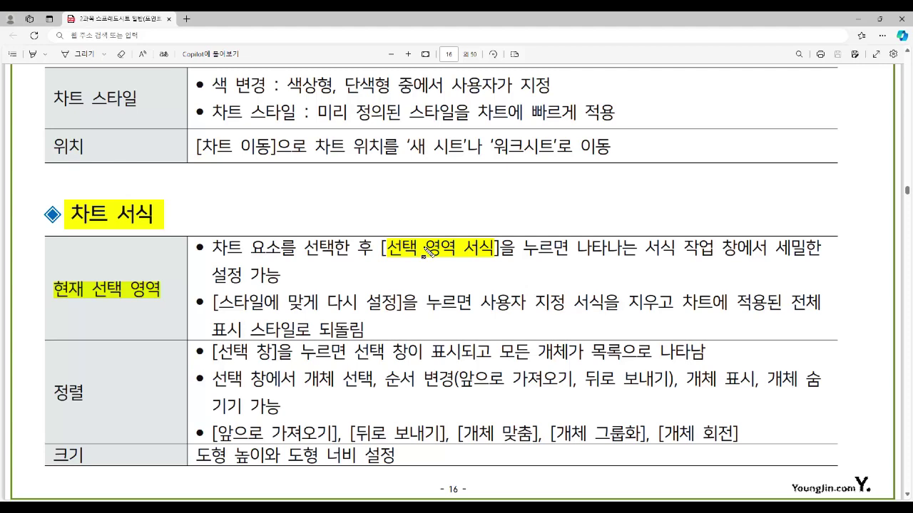
drag(226, 302, 399, 308)
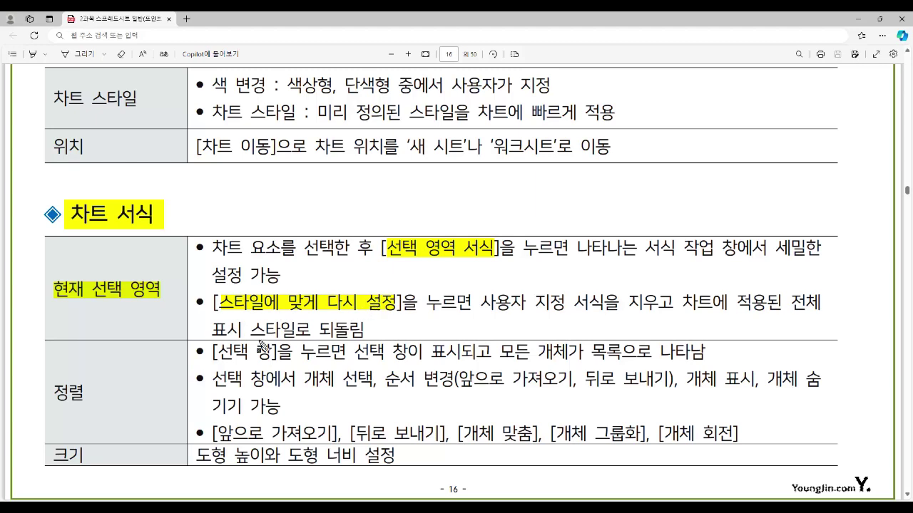
- Mark the 정렬 and 크기 row labels and the shape height and width terms in the 크기 row
drag(53, 392, 89, 396)
drag(50, 453, 83, 459)
mouse_move(238, 455)
mouse_down()
mouse_move(357, 468)
mouse_move(349, 465)
mouse_up()
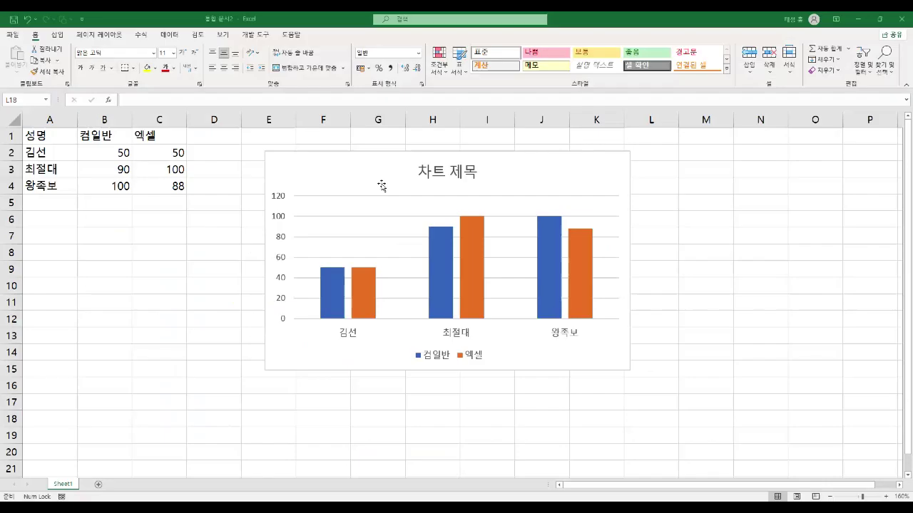
- Switch to Excel, select the column chart, and view its 서식 and 차트 디자인 commands
click(375, 168)
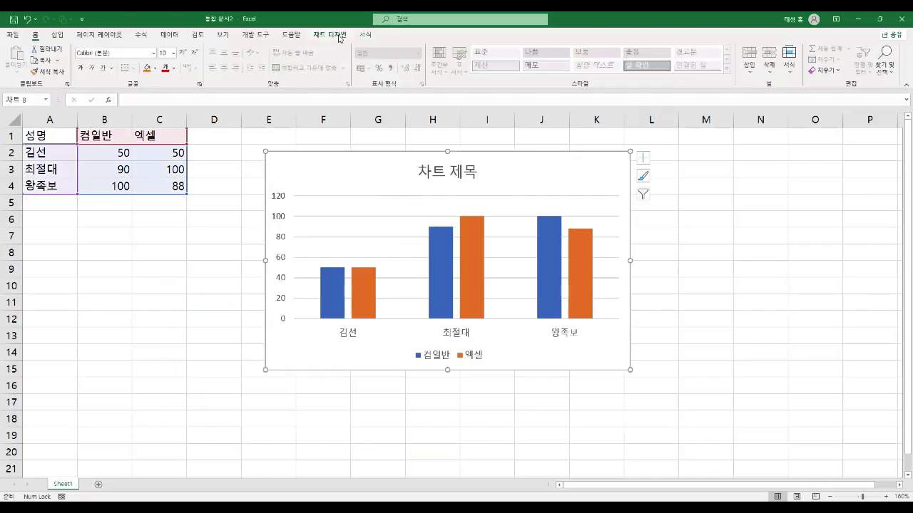
click(338, 36)
click(370, 38)
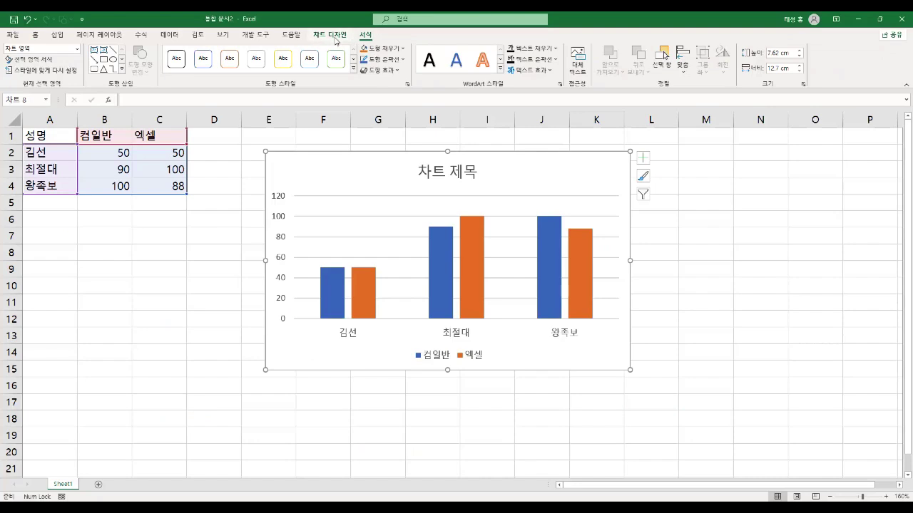
click(335, 37)
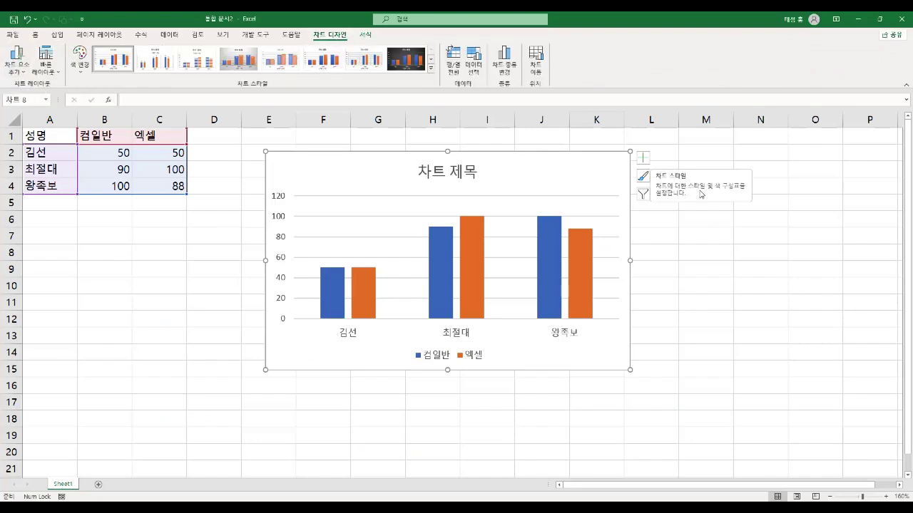
- Examine the addable chart elements, previewing the axis, chart title and legend position options on the chart without applying any
click(643, 157)
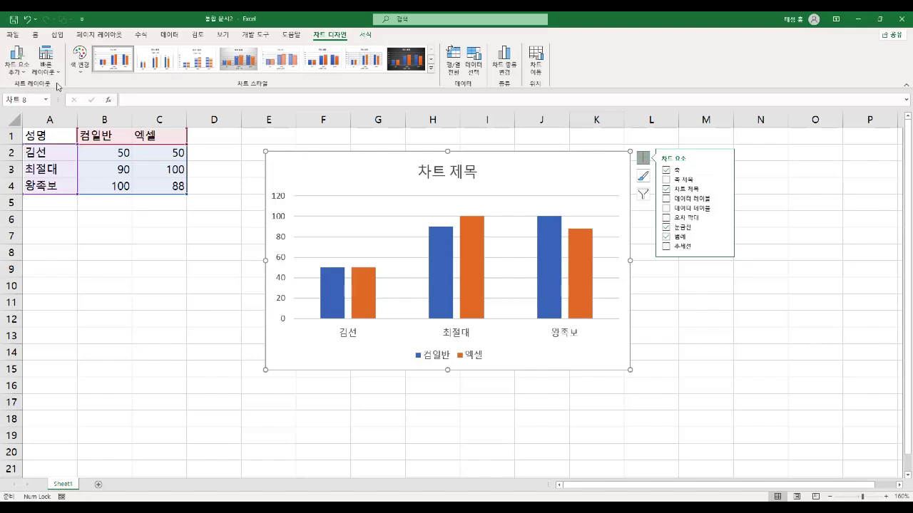
click(23, 74)
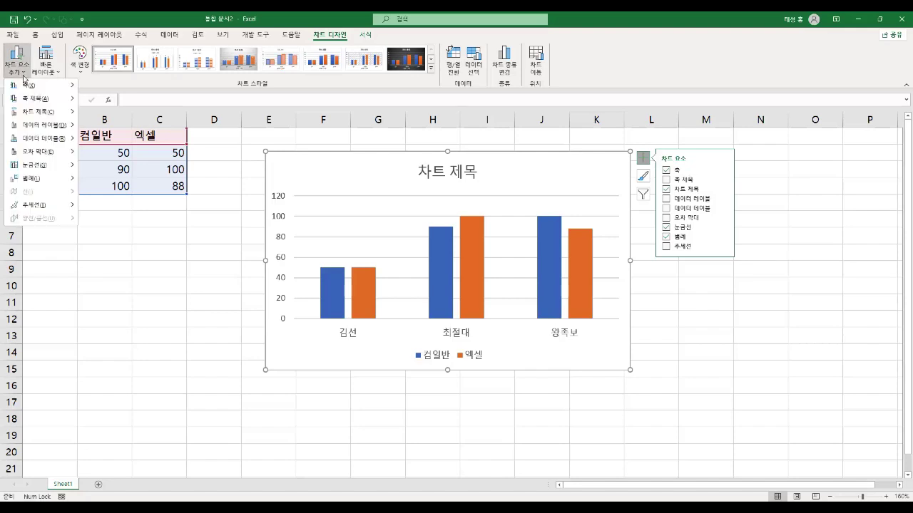
mouse_move(26, 86)
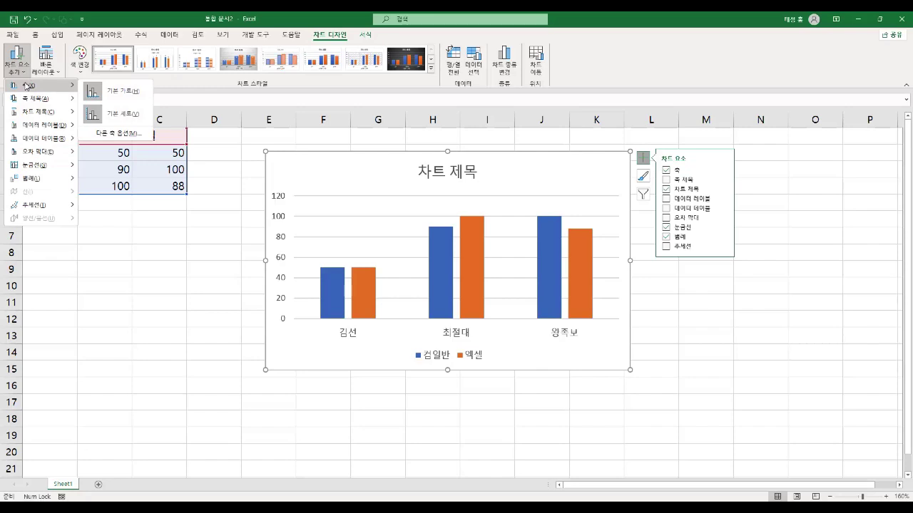
mouse_move(45, 100)
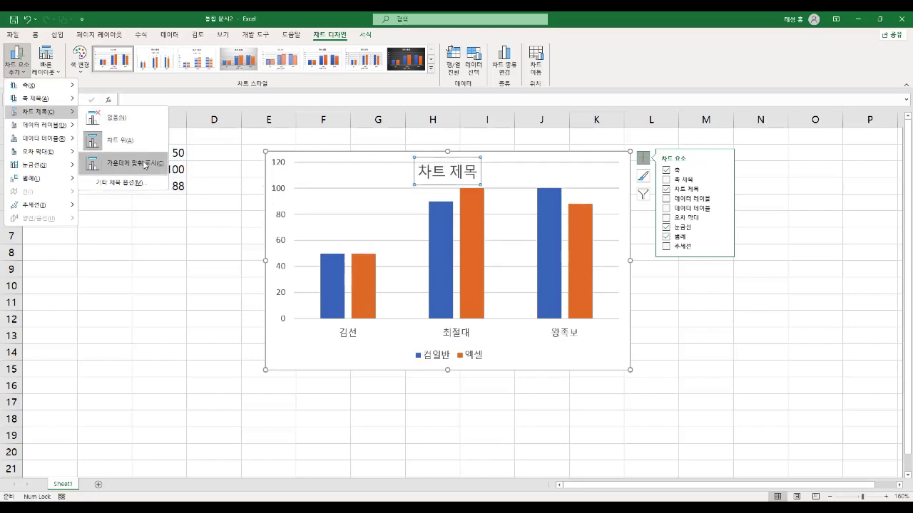
mouse_move(54, 127)
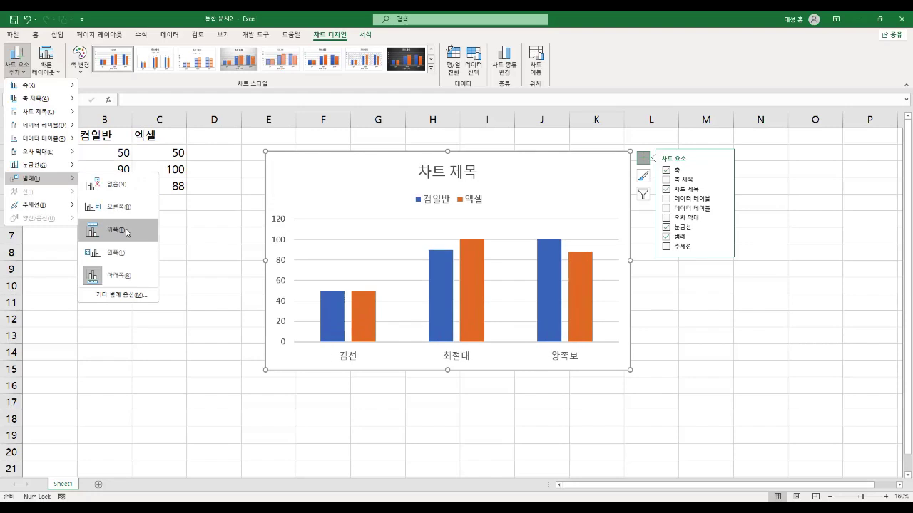
mouse_move(70, 208)
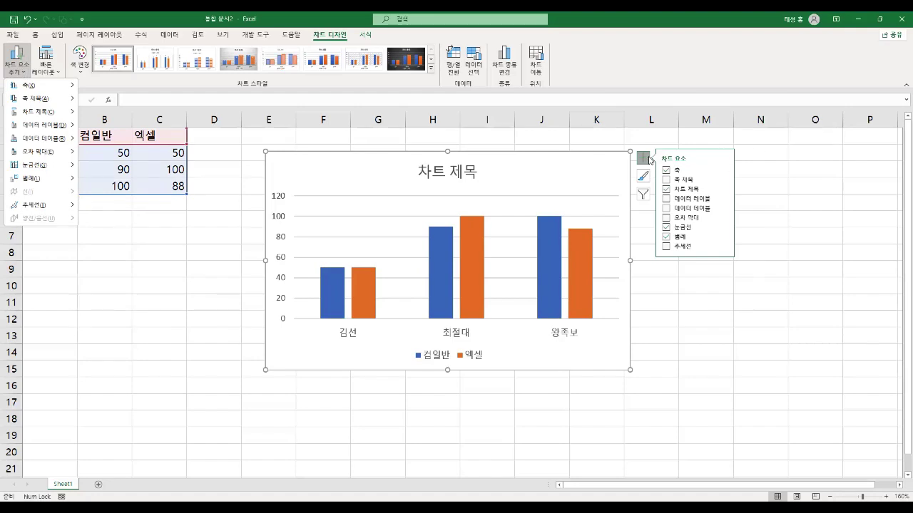
click(511, 180)
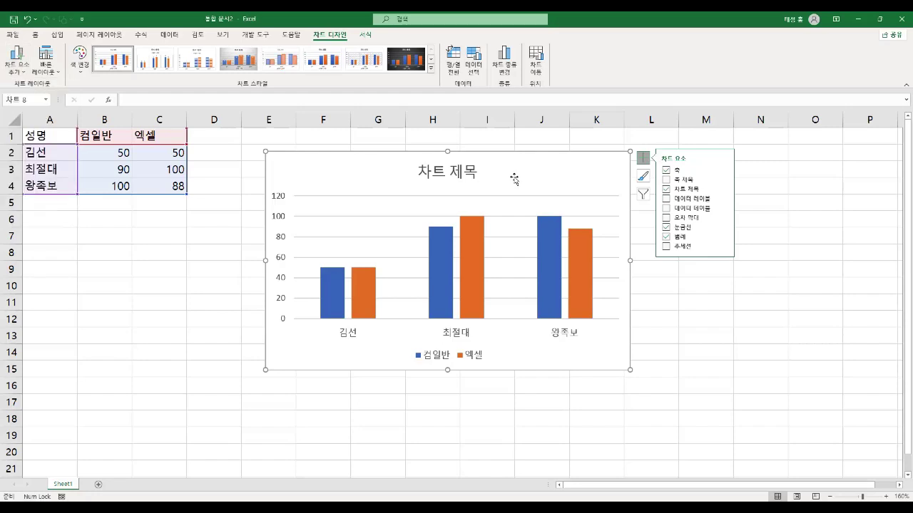
- Preview the quick layouts, color palettes and chart styles on the chart without applying any
click(48, 66)
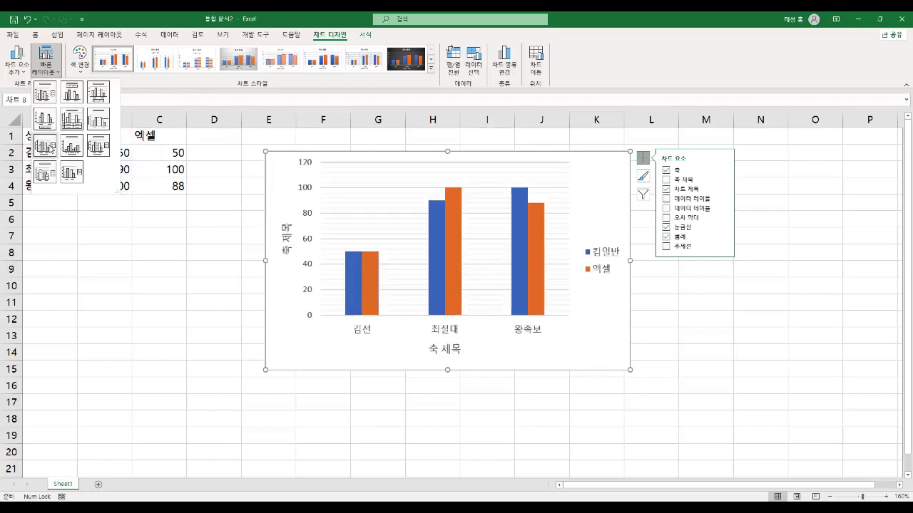
key(Escape)
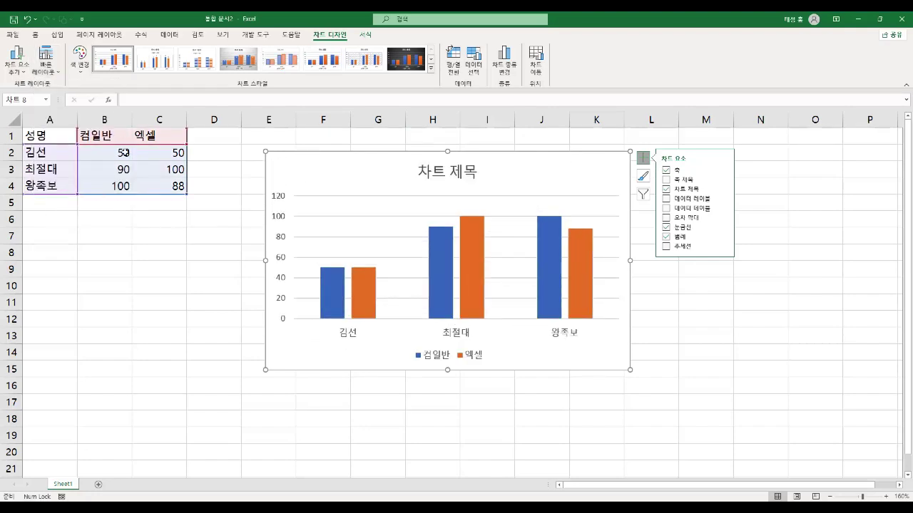
click(81, 64)
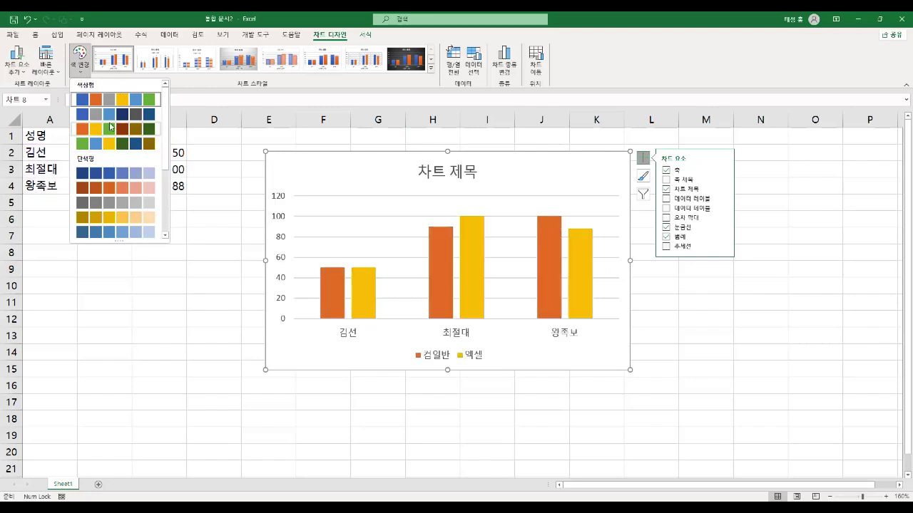
click(271, 230)
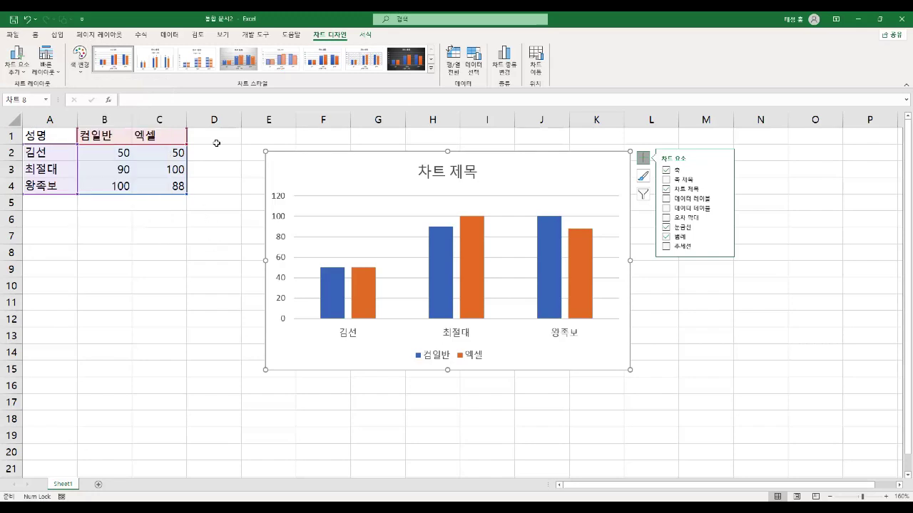
click(430, 68)
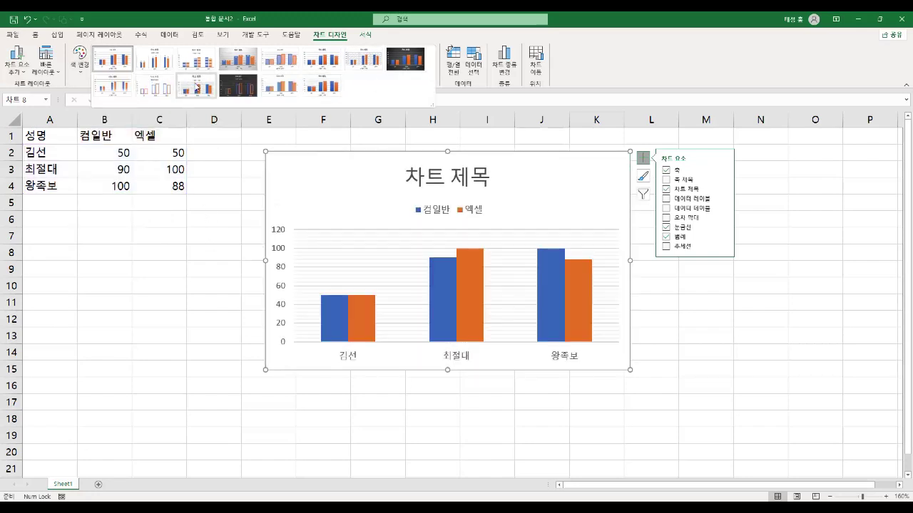
click(212, 216)
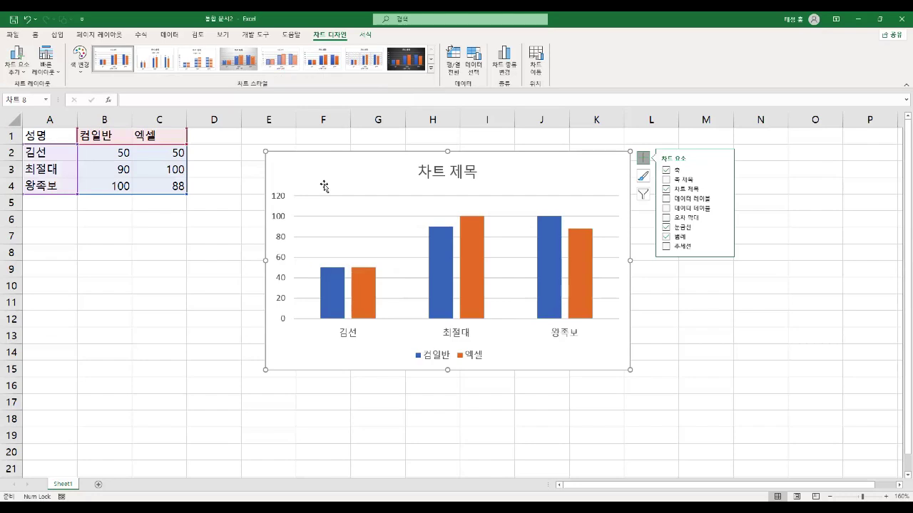
- Switch the chart's rows and columns back and forth, ending with the original orientation
click(455, 65)
click(455, 64)
click(455, 64)
click(455, 64)
- Review the chart's data source selection and its hidden and empty cell settings, and cancel without changes
click(476, 60)
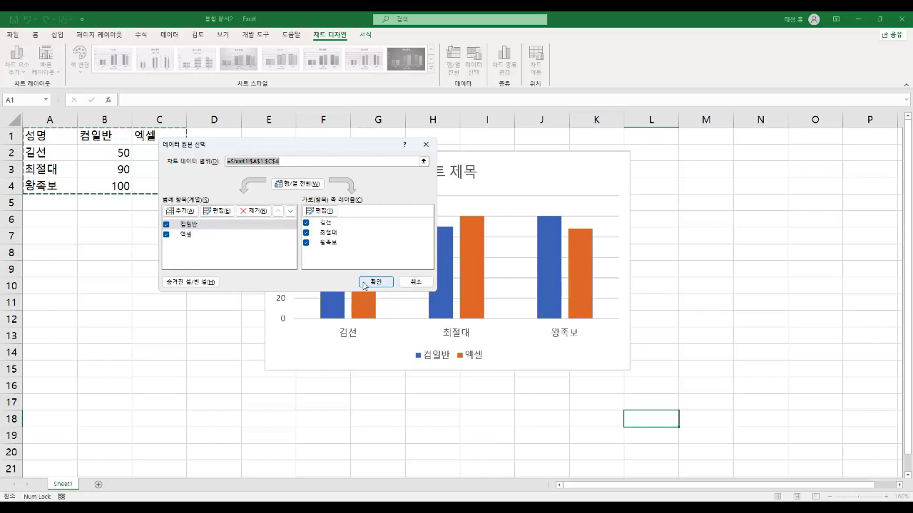
click(204, 284)
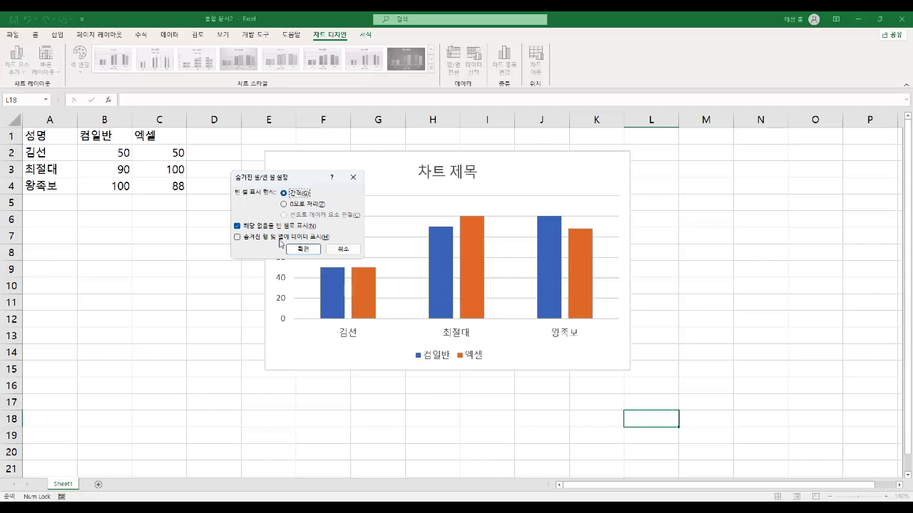
click(343, 250)
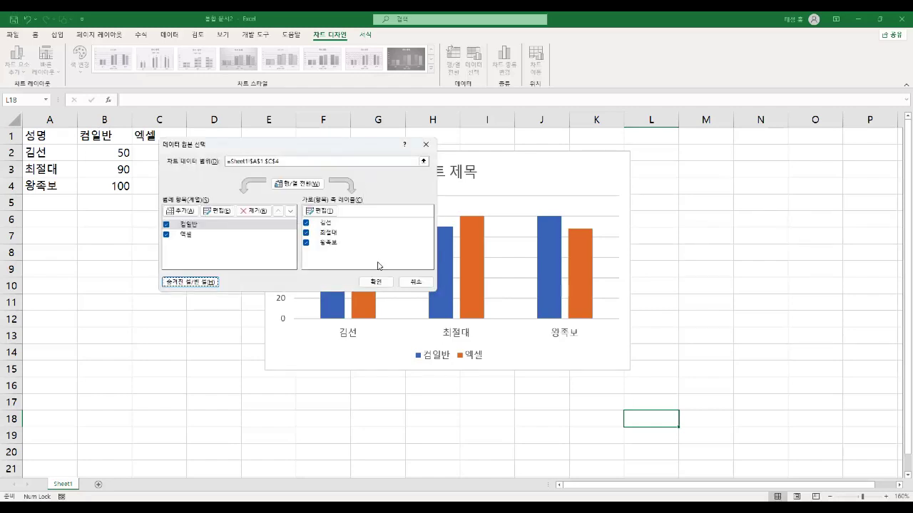
click(415, 281)
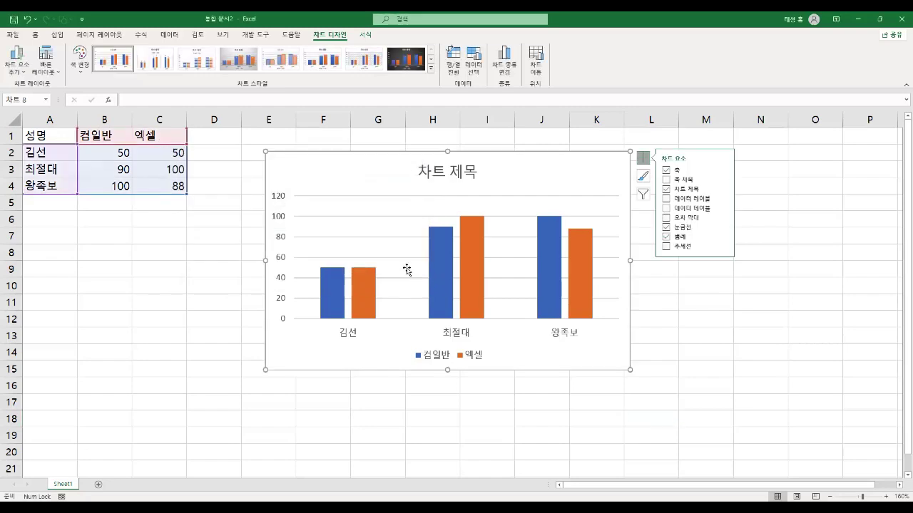
- View the available chart types and the chart move options for a new sheet or worksheet, cancelling both
click(510, 61)
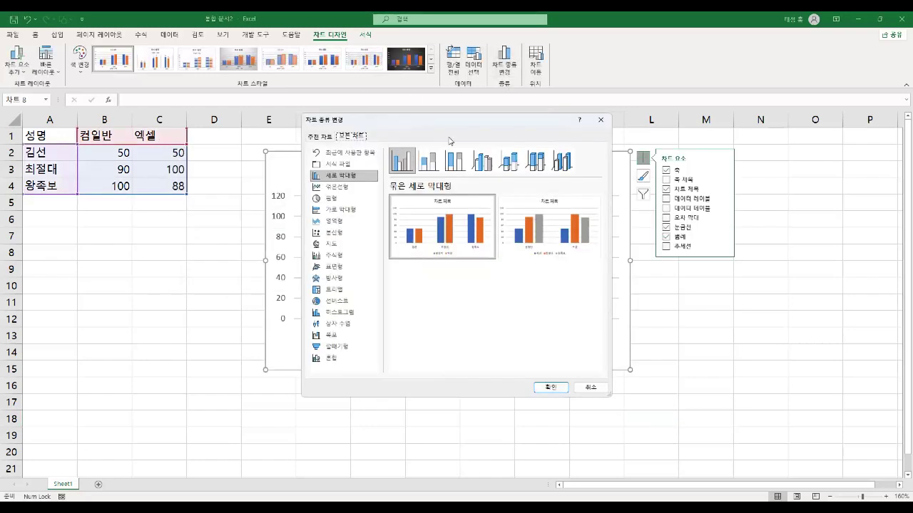
click(600, 120)
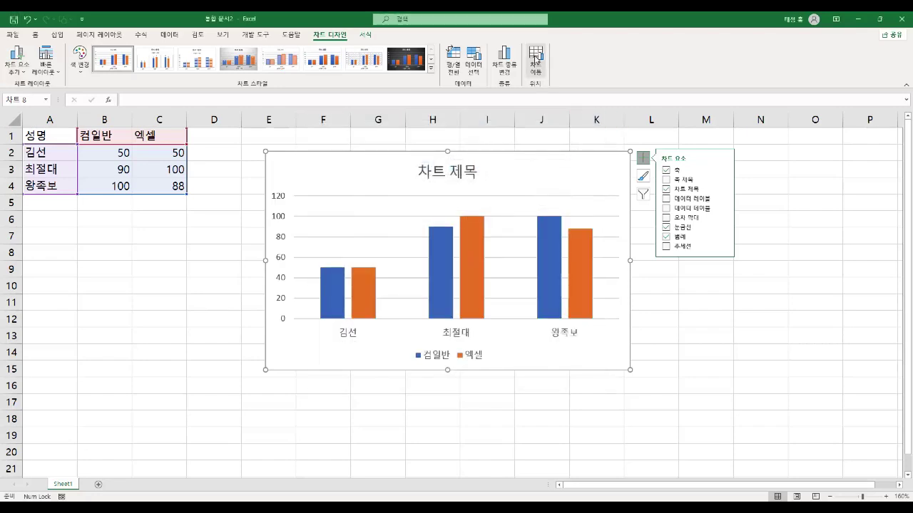
click(535, 60)
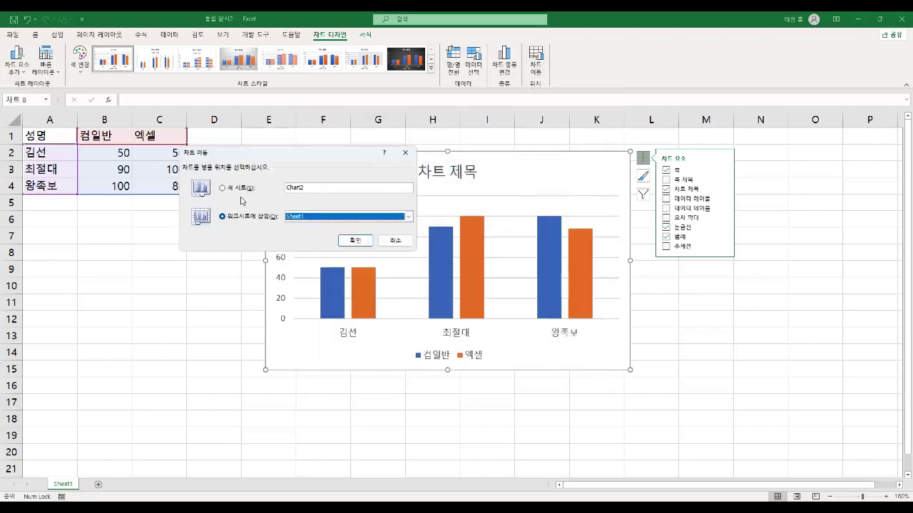
click(395, 241)
- View the list of selectable chart elements among the chart's formatting commands, keeping the chart area selected
click(366, 36)
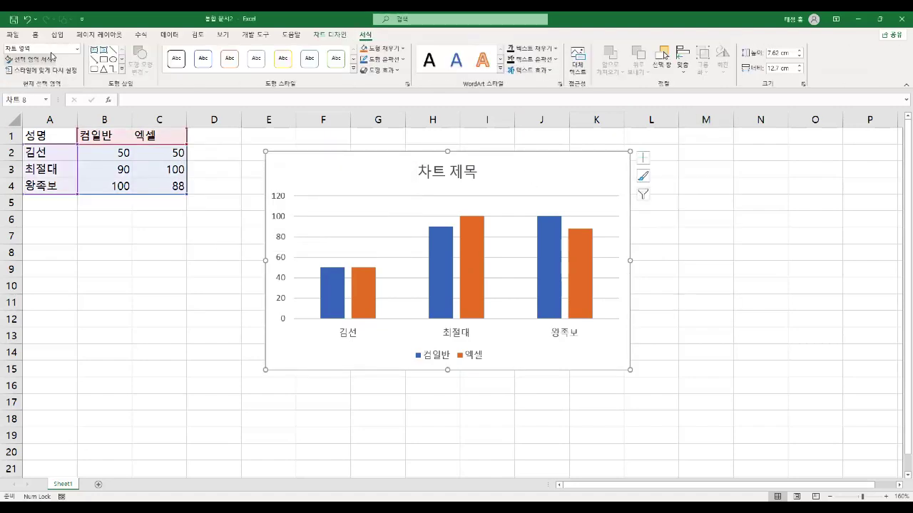
click(76, 49)
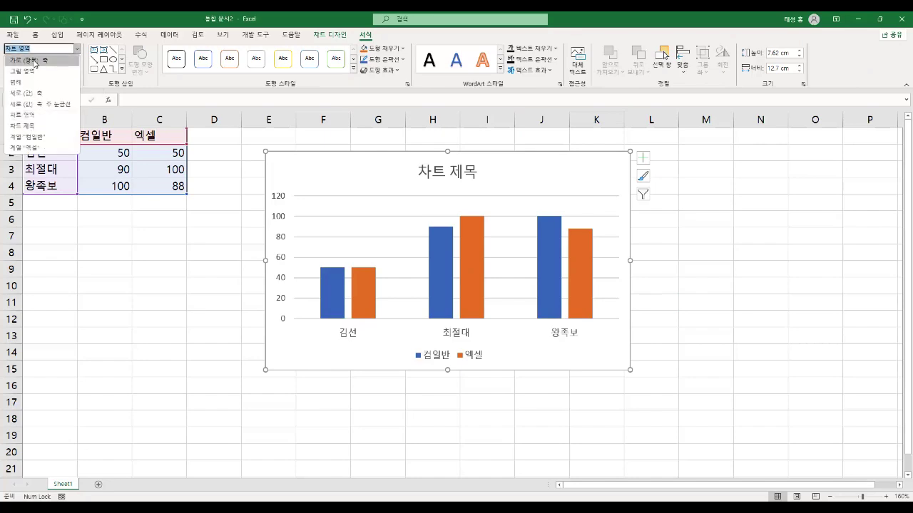
click(215, 156)
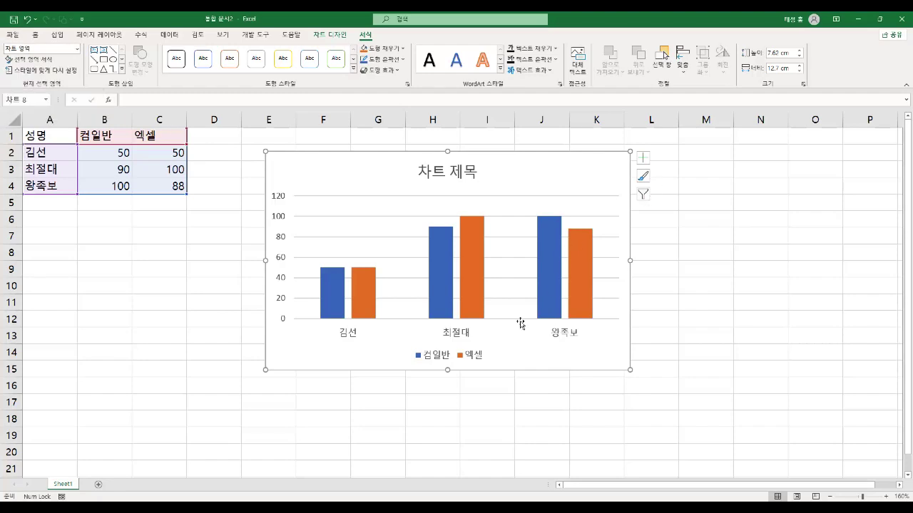
- Select the legend, chart area, vertical value axis and horizontal category axis in turn to check the current selection name
click(454, 350)
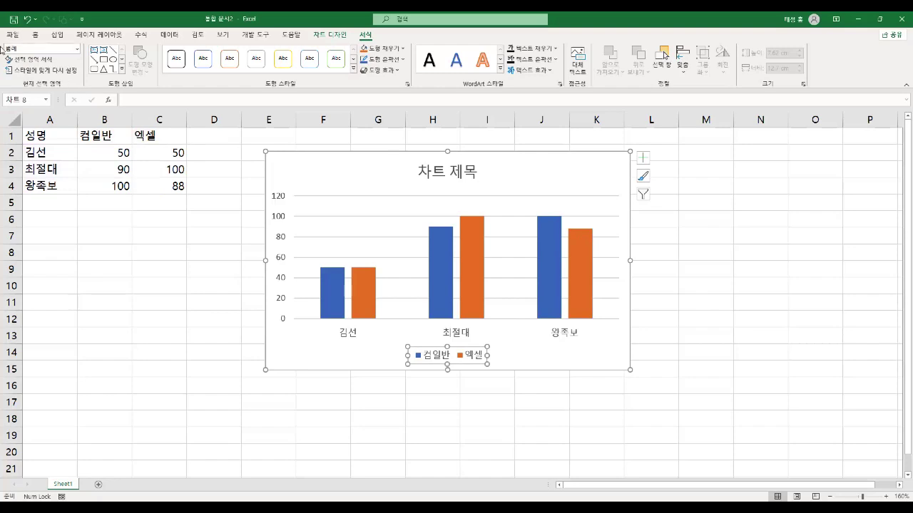
click(563, 184)
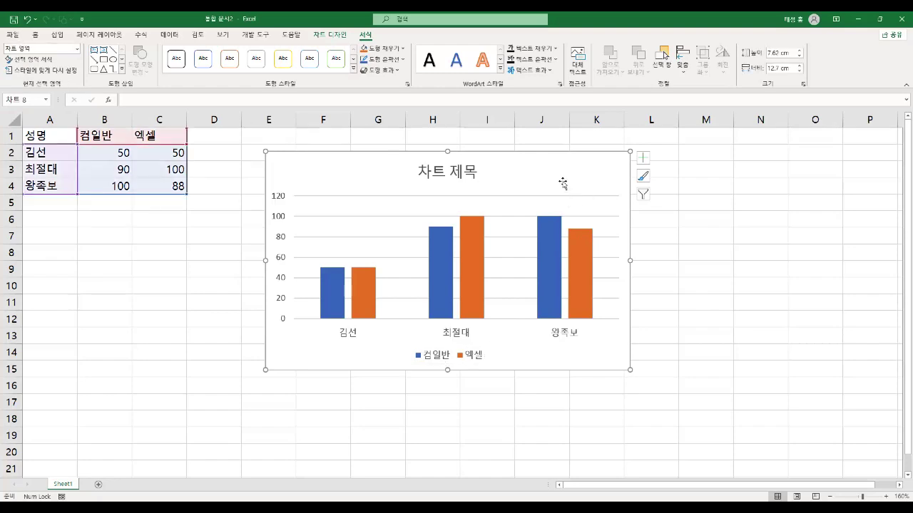
click(474, 357)
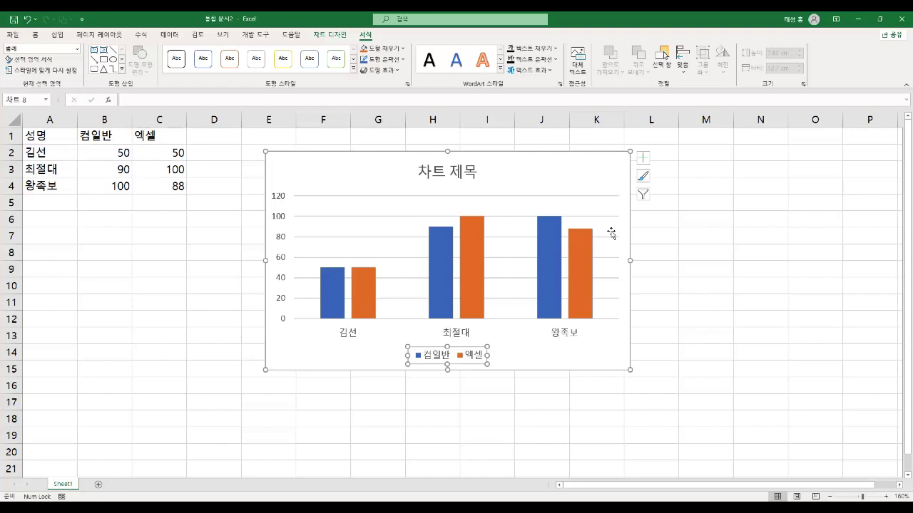
click(283, 222)
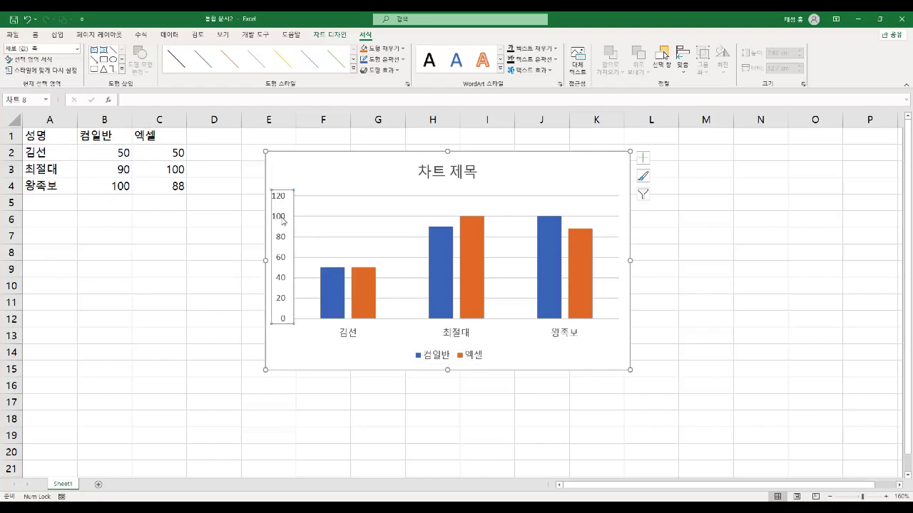
click(465, 337)
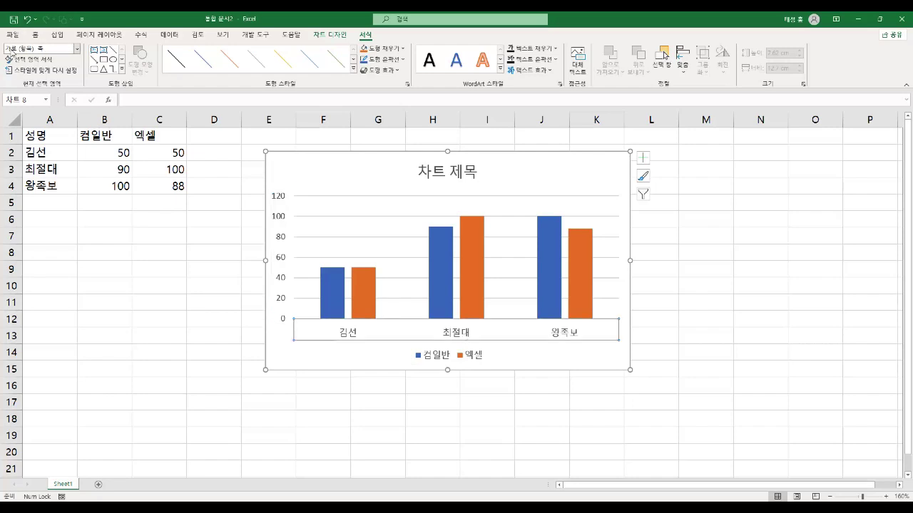
- Select the chart area, open its format settings and view the size, effects, and fill and border options
click(584, 174)
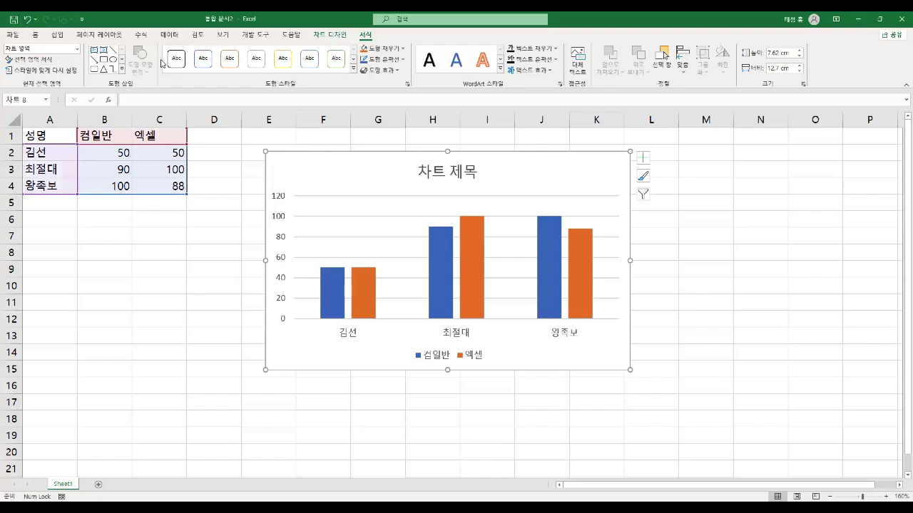
click(40, 61)
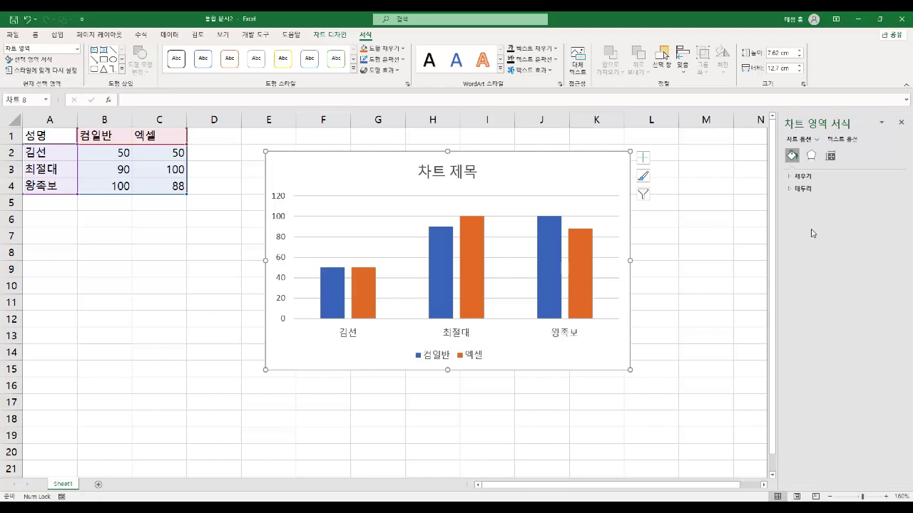
click(830, 155)
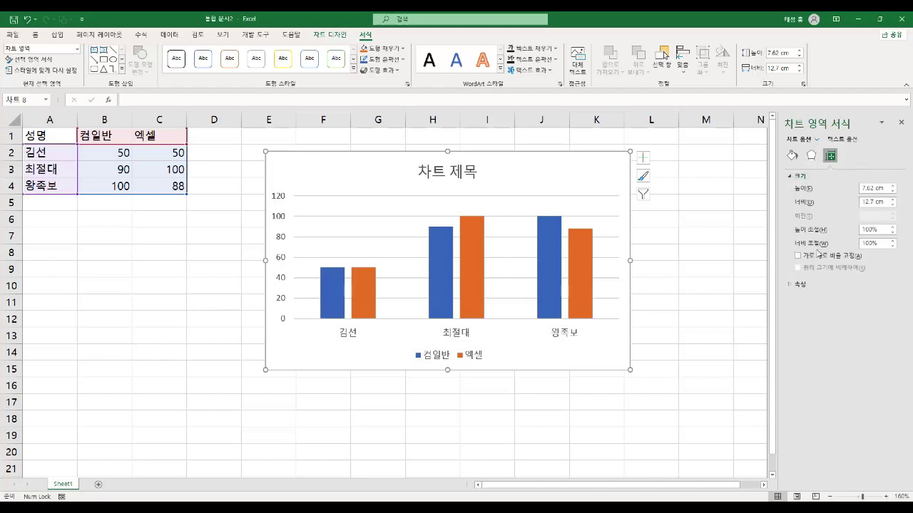
click(811, 156)
click(792, 157)
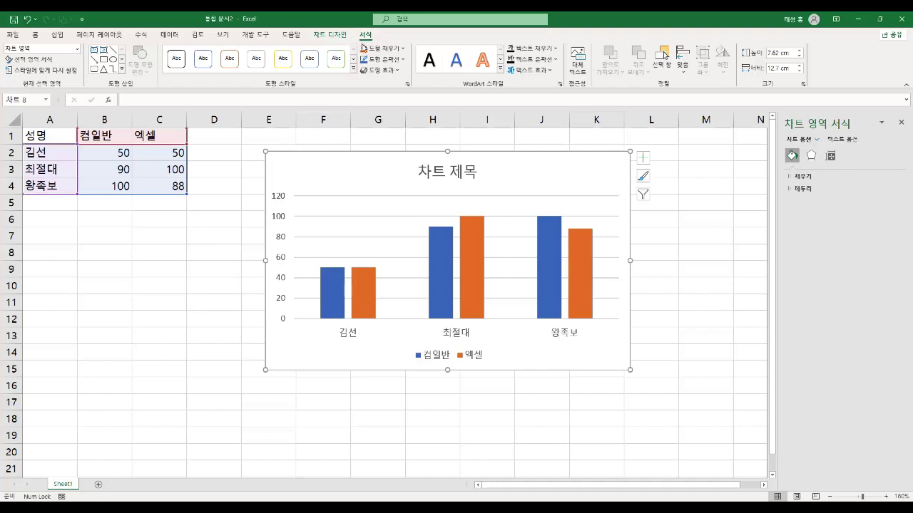
click(63, 72)
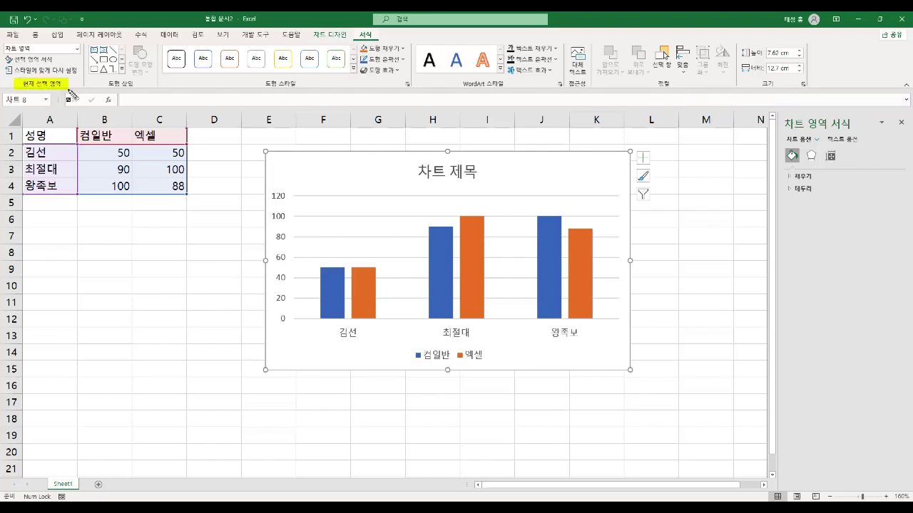
drag(6, 60, 66, 67)
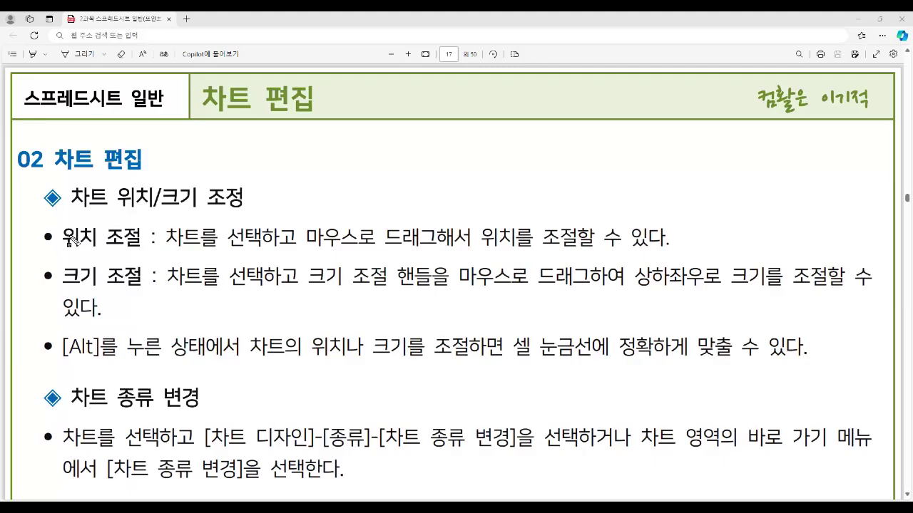
- Switch to the chart editing notes and mark the key phrases on adjusting chart position, size and Alt alignment to cell gridlines
drag(61, 237, 134, 247)
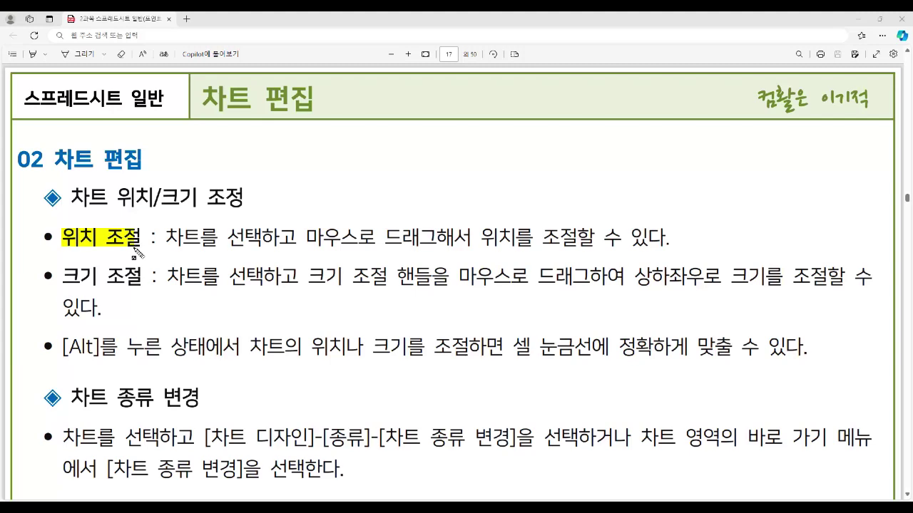
drag(167, 242, 667, 250)
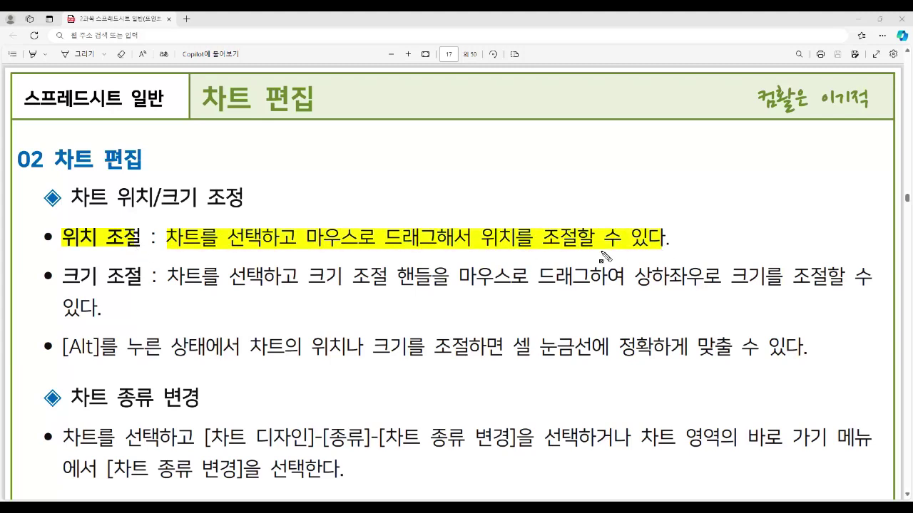
drag(61, 278, 142, 287)
drag(308, 286, 430, 288)
drag(635, 285, 826, 293)
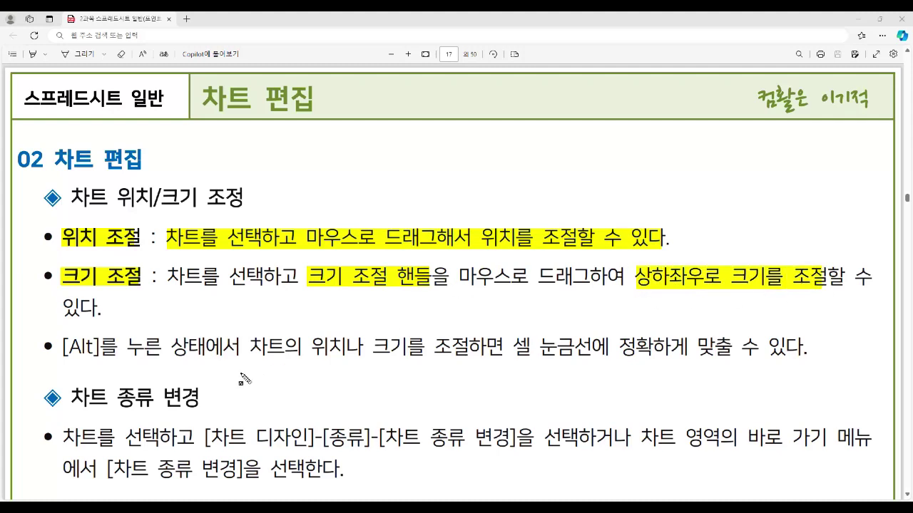
drag(58, 334, 102, 359)
drag(251, 346, 798, 356)
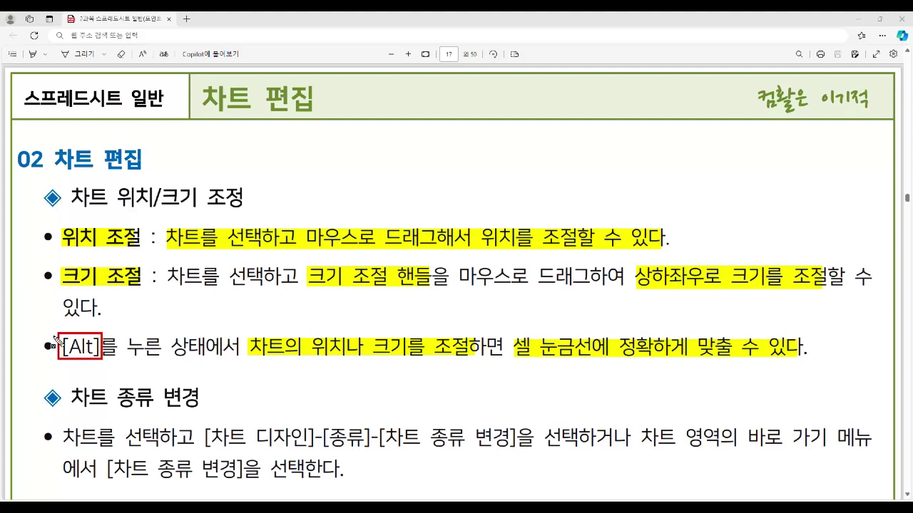
drag(63, 354, 102, 359)
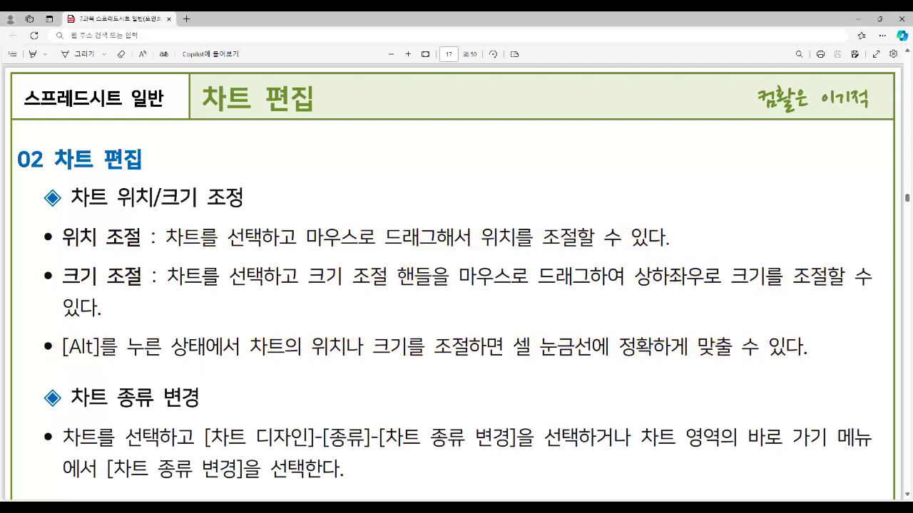
- Switch to the Excel workbook, move the column chart to start in cell D3, and resize it to end at the corner of L18
click(540, 470)
click(350, 202)
drag(350, 202, 323, 194)
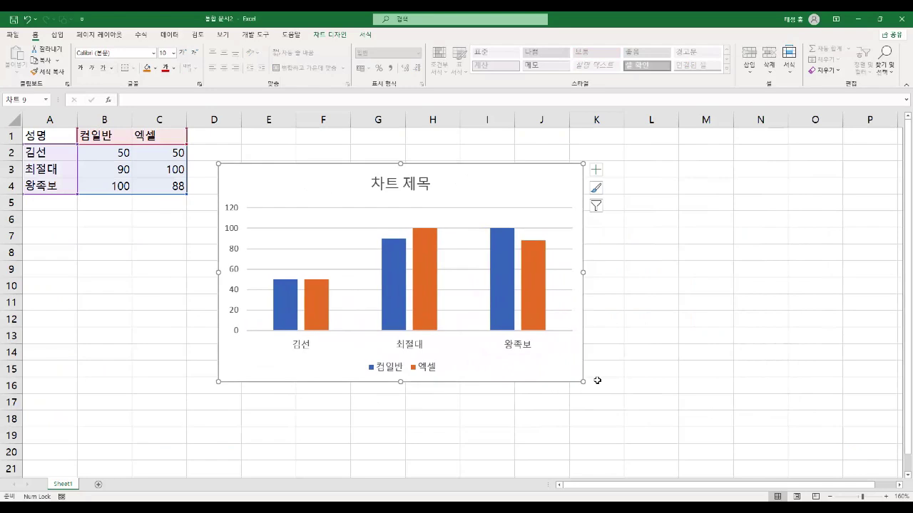
drag(583, 383, 509, 326)
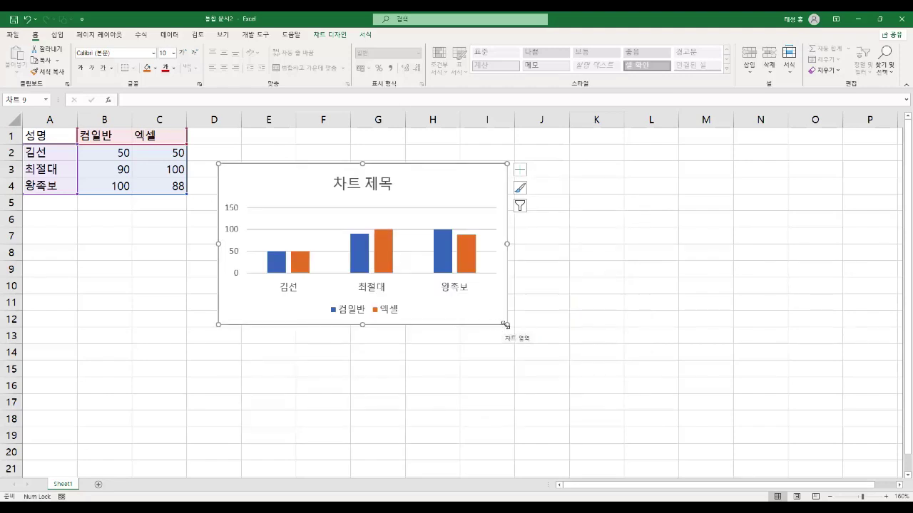
drag(506, 325, 665, 427)
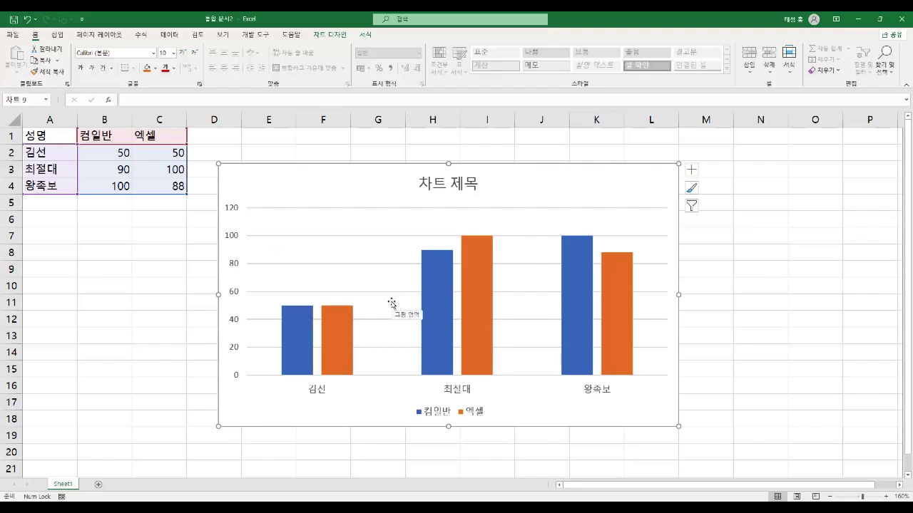
- Return to the notes and mark the phrases on changing the chart type through Chart Design or the chart area's shortcut menu
click(467, 496)
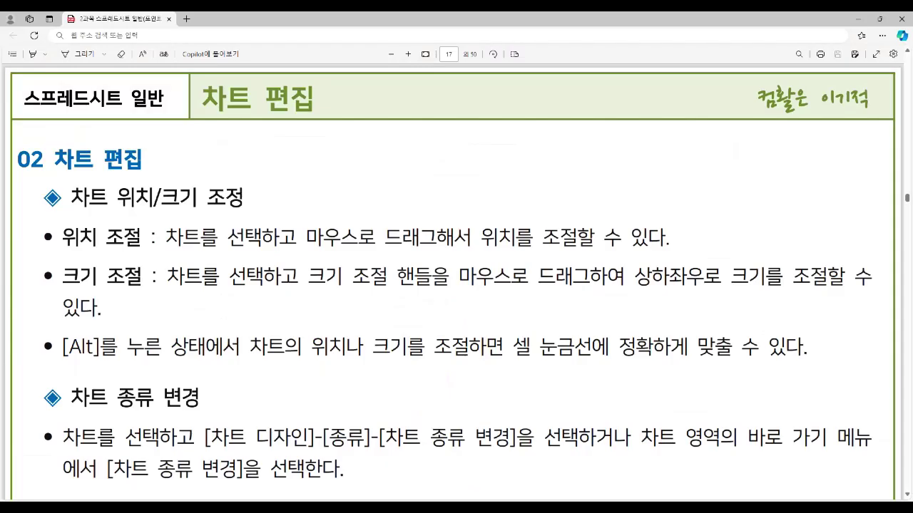
scroll(303, 342, down, 2)
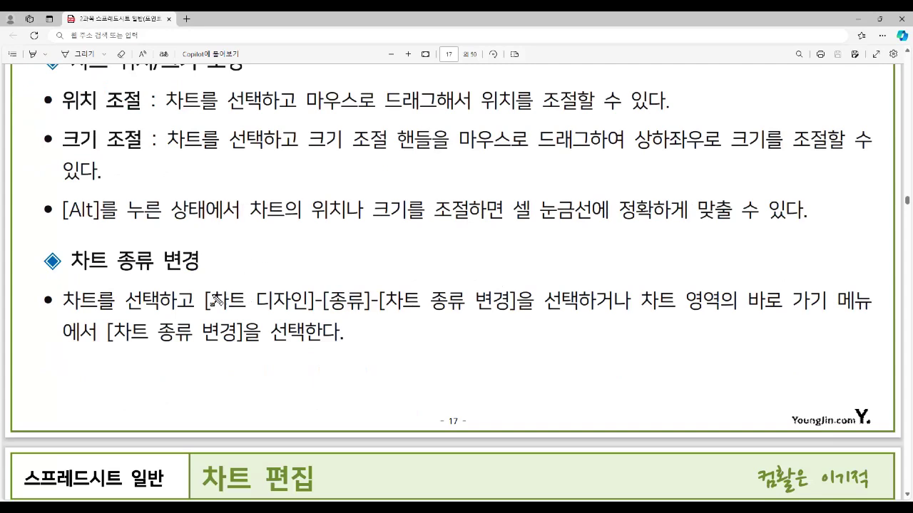
drag(213, 302, 354, 308)
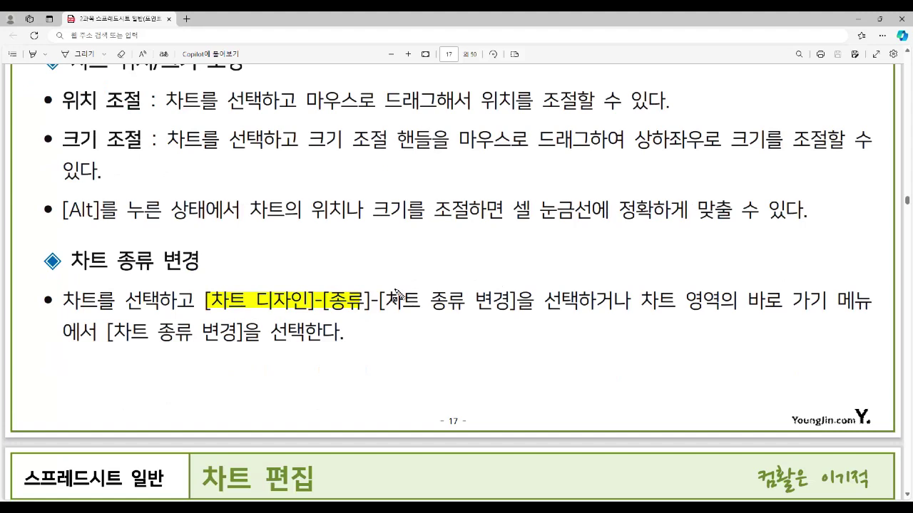
drag(387, 302, 512, 311)
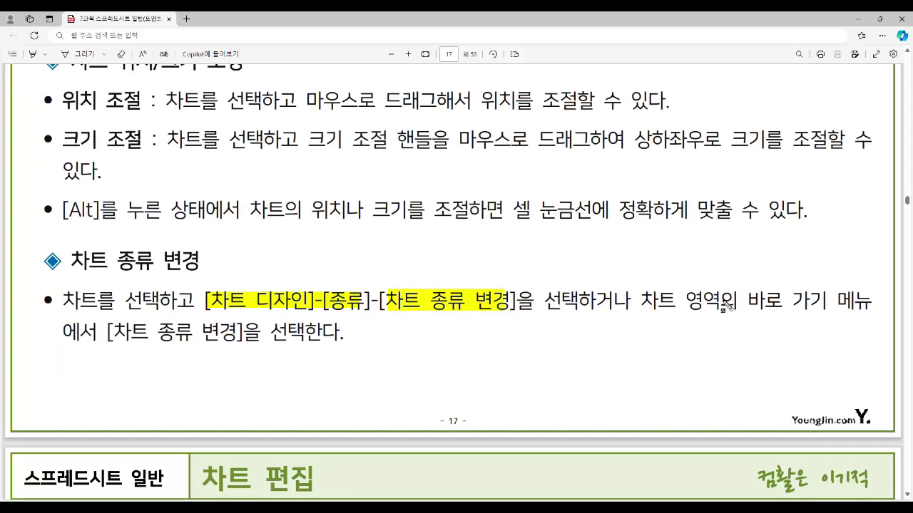
drag(642, 301, 859, 310)
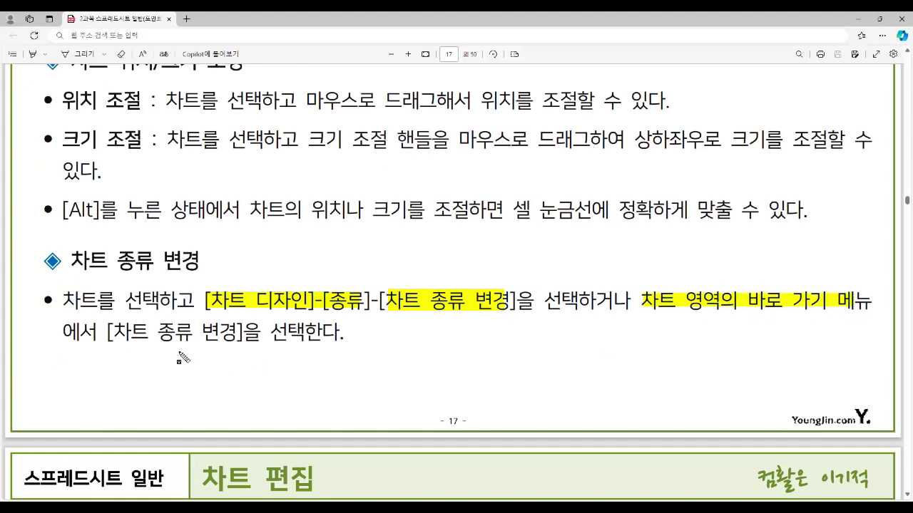
drag(113, 339, 236, 347)
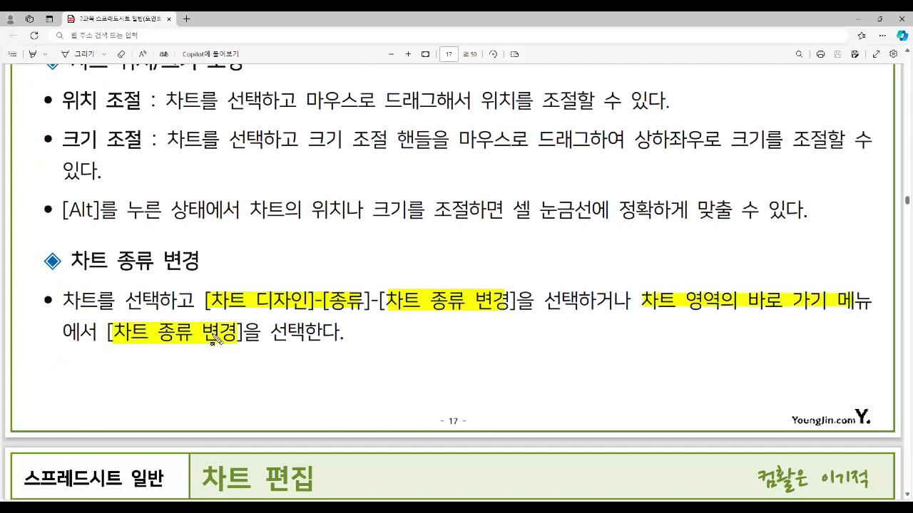
mouse_move(69, 258)
mouse_down()
mouse_move(148, 275)
mouse_move(204, 273)
mouse_up()
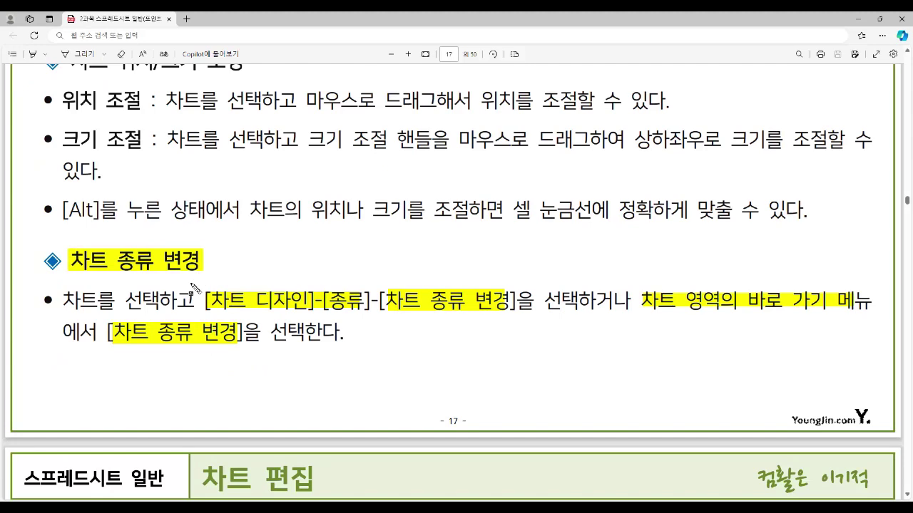
- Review the page 18 notes on changing a series' chart type to a combo chart with a secondary axis, and clear the markings
scroll(191, 289, down, 5)
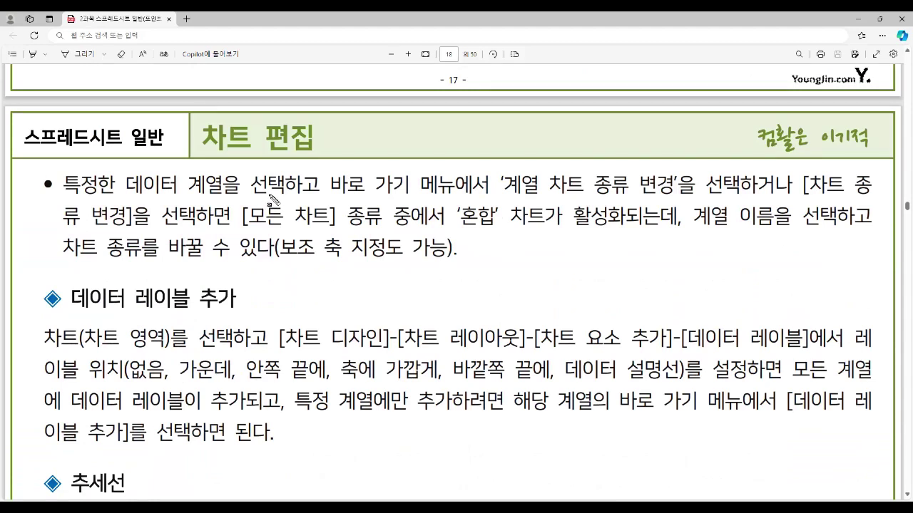
mouse_move(503, 183)
mouse_down()
mouse_move(576, 203)
mouse_move(673, 200)
mouse_up()
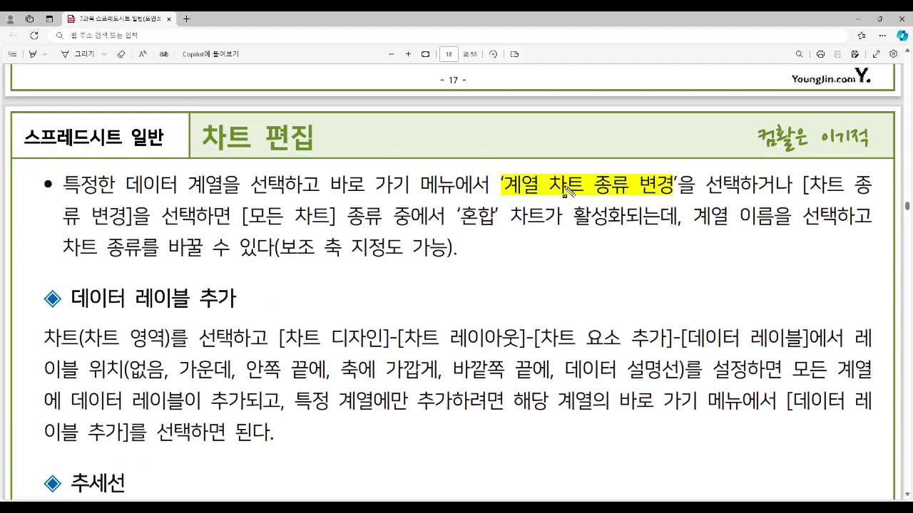
drag(807, 189, 855, 189)
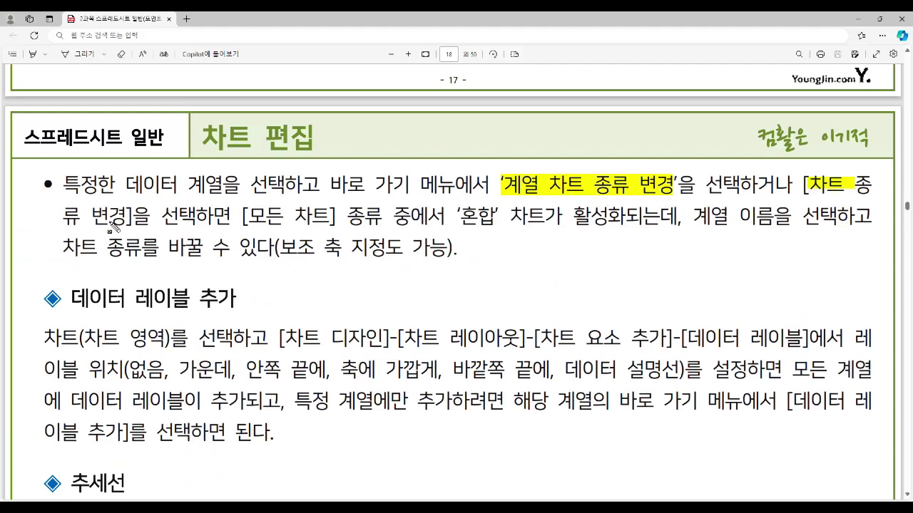
drag(65, 213, 139, 216)
drag(243, 215, 382, 215)
drag(462, 215, 492, 215)
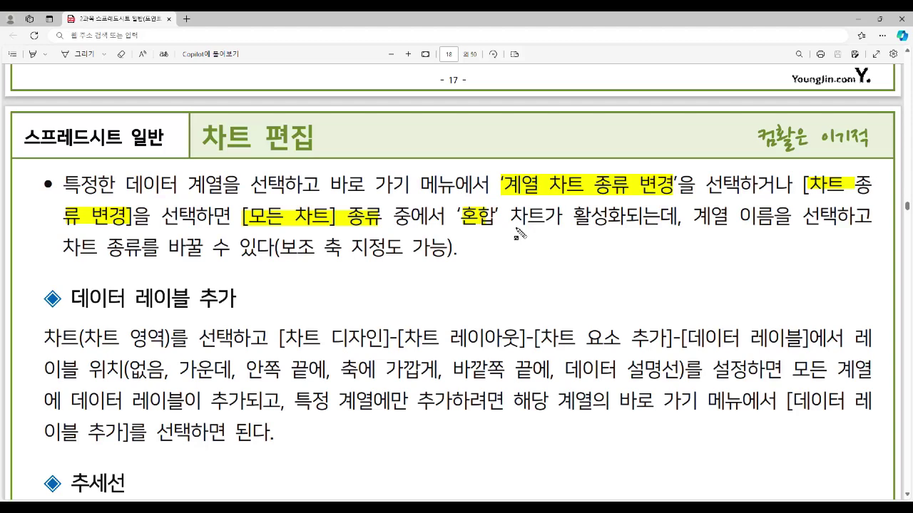
drag(694, 215, 831, 221)
drag(65, 246, 443, 249)
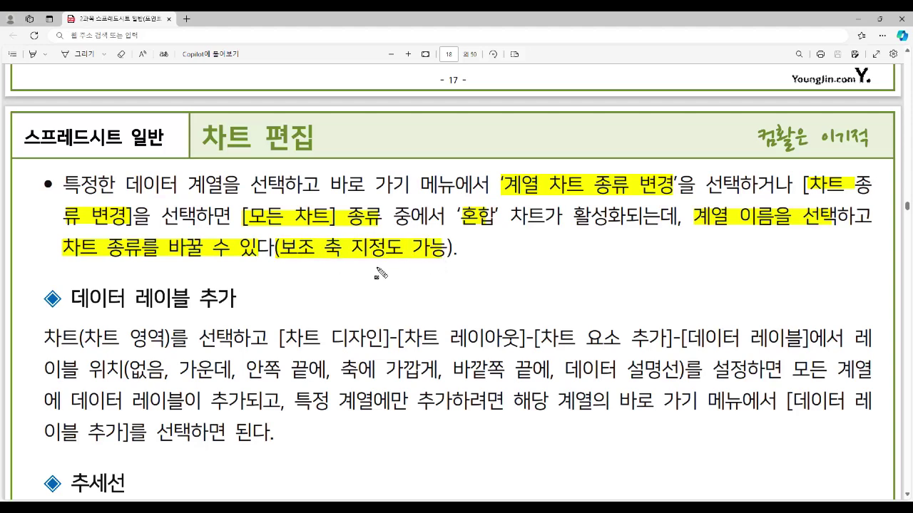
key(ctrl+z)
- Switch to the Excel workbook and try a combo chart with the 엑셀 series as a stacked line on the secondary axis, then cancel
mouse_move(460, 507)
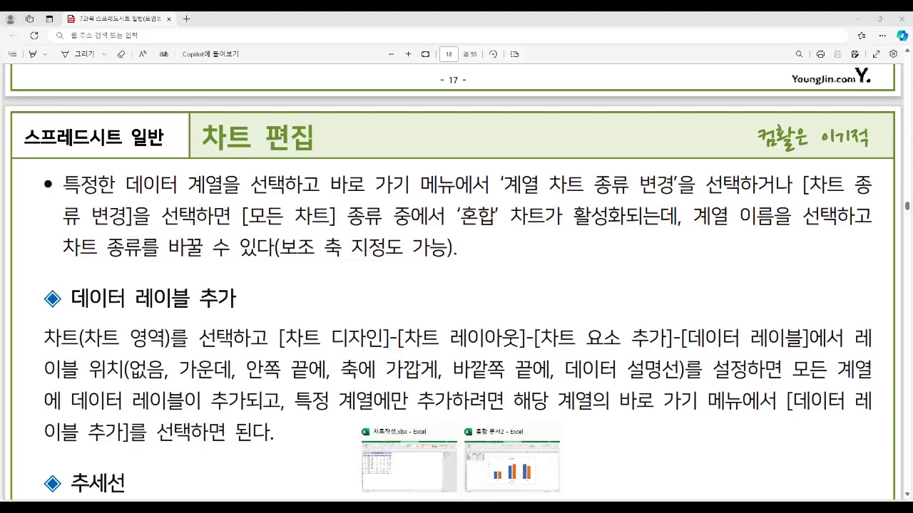
click(482, 477)
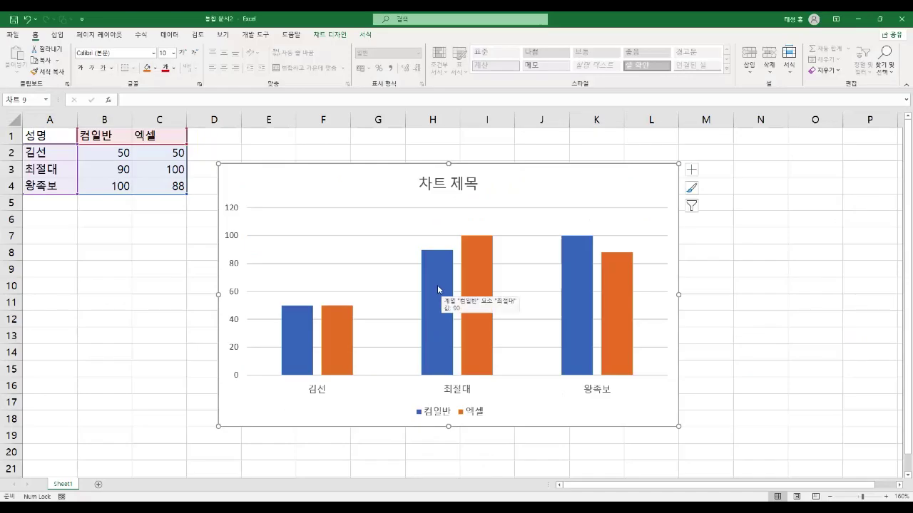
right_click(437, 284)
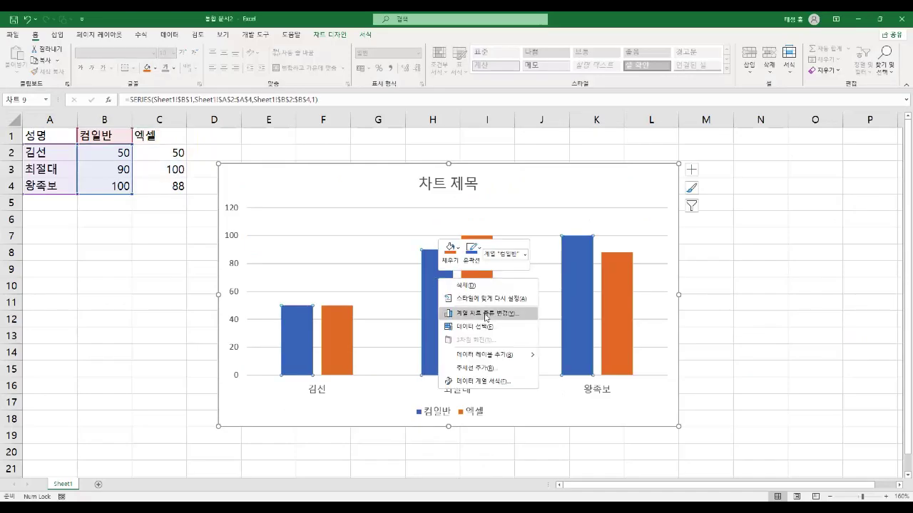
click(511, 316)
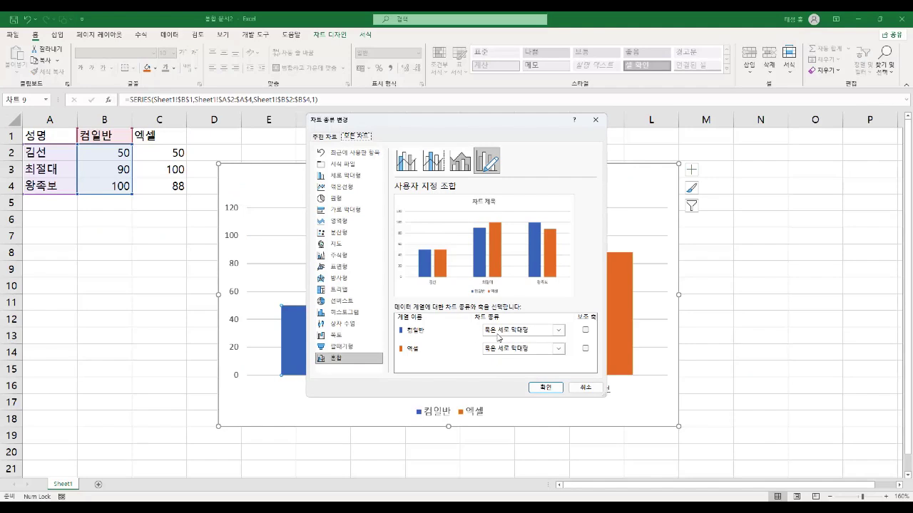
click(560, 350)
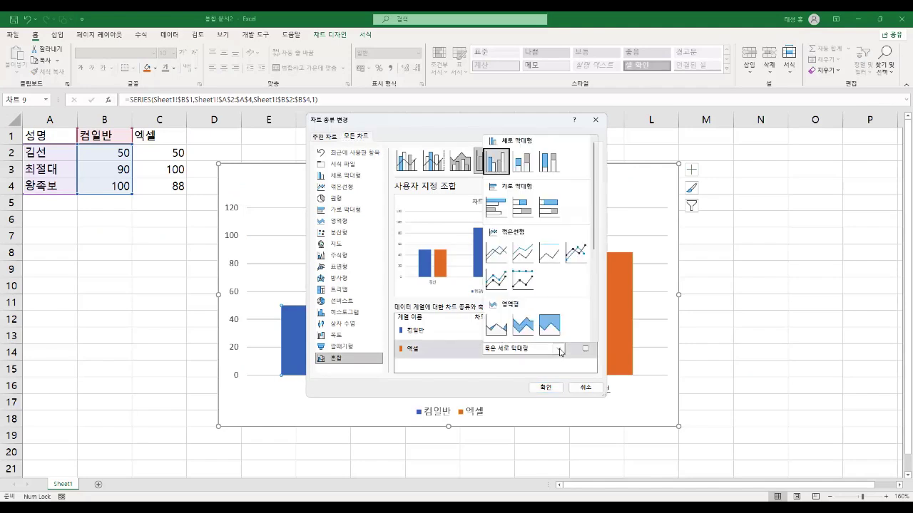
click(524, 260)
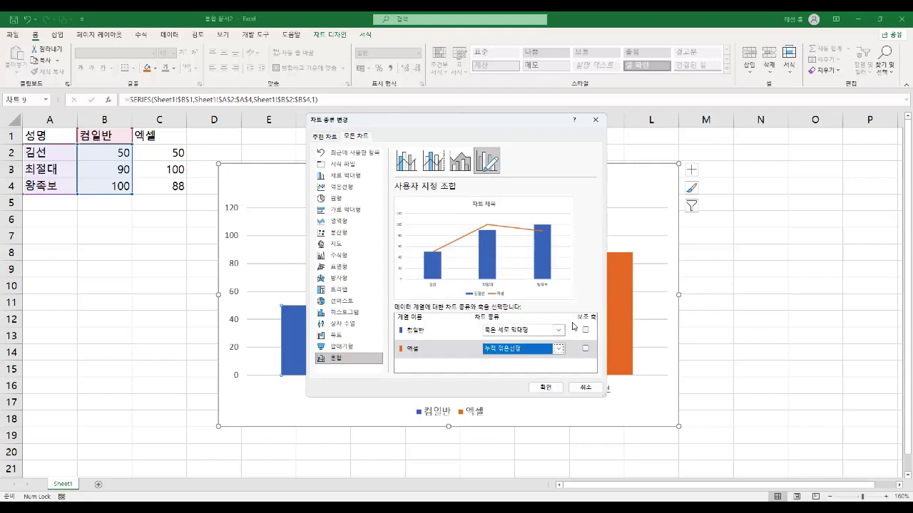
click(586, 349)
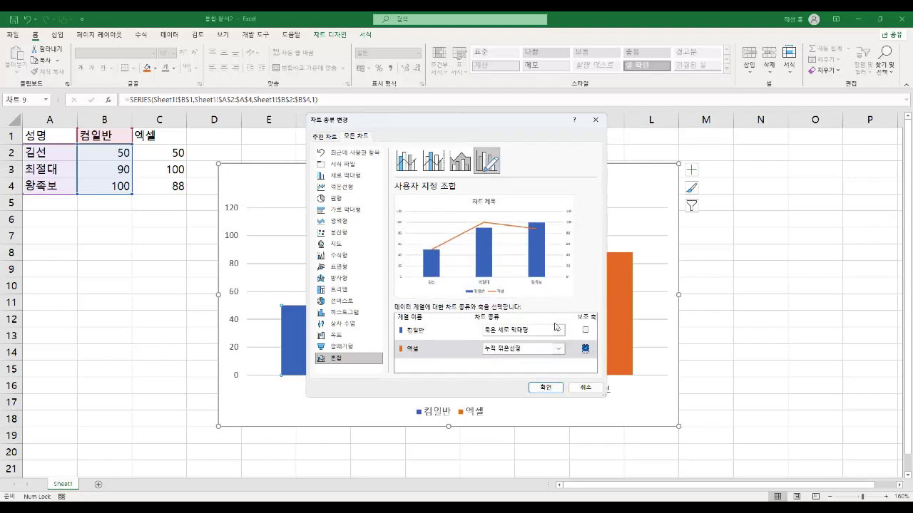
click(586, 387)
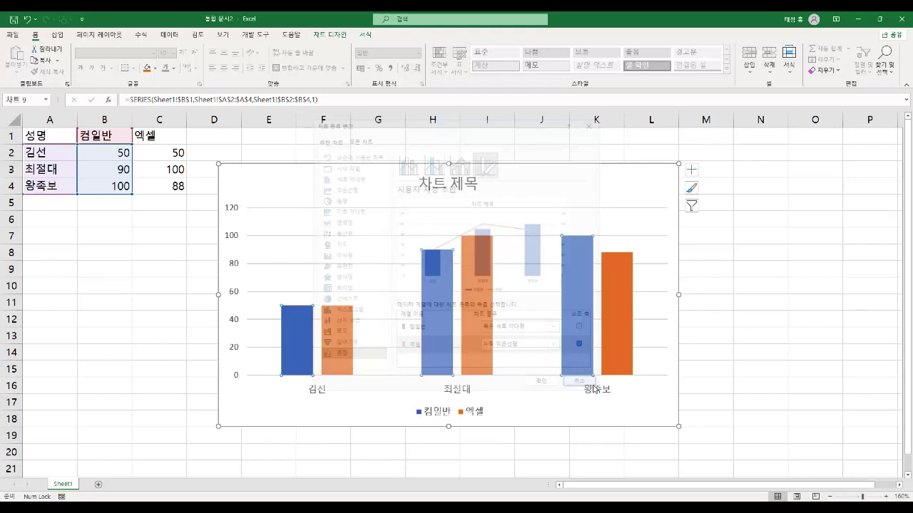
- Examine the combo (혼합) category in the chart type settings for the whole chart, and cancel without applying it
click(334, 36)
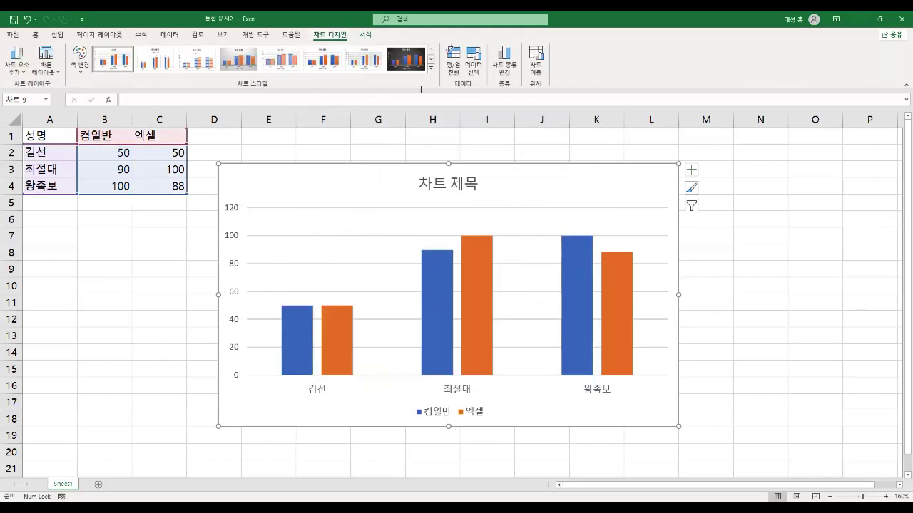
click(506, 73)
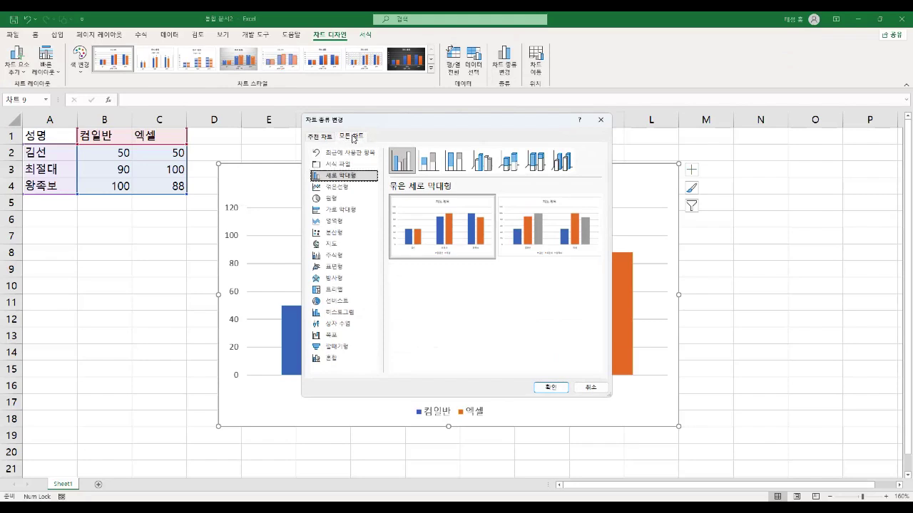
click(334, 358)
click(592, 387)
- Return to the page 18 notes and mark the phrases on adding data labels, the label positions, and labelling only a specific series
key(alt+Tab)
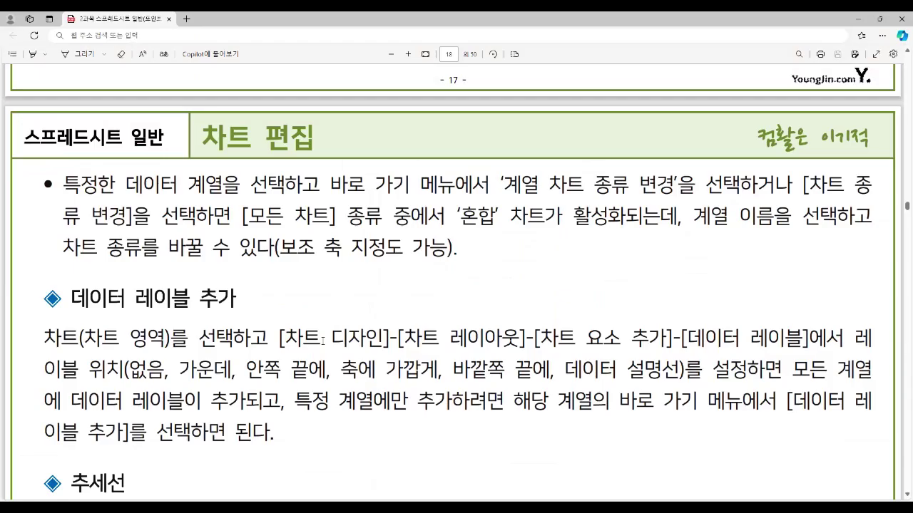
scroll(267, 343, down, 3)
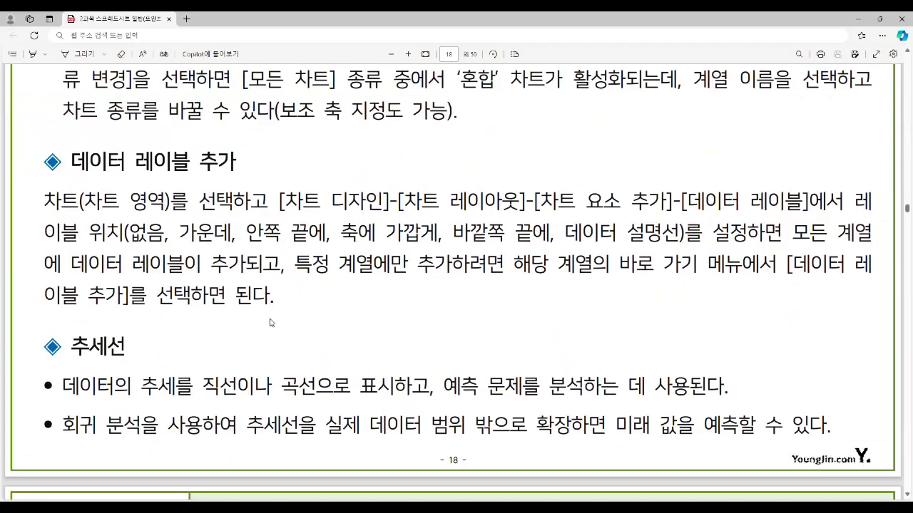
drag(133, 161, 235, 170)
mouse_move(288, 203)
mouse_down()
mouse_move(793, 214)
mouse_move(781, 214)
mouse_up()
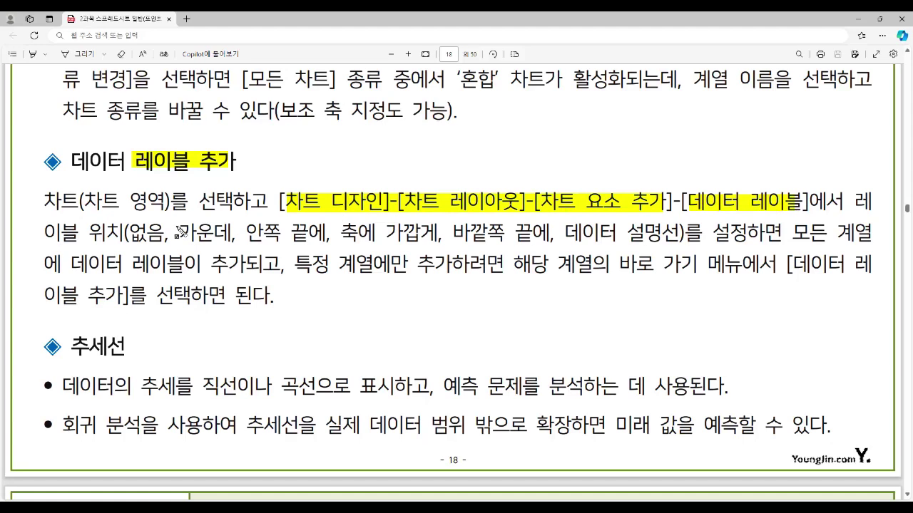
mouse_move(132, 231)
mouse_down()
mouse_move(155, 247)
mouse_move(680, 247)
mouse_up()
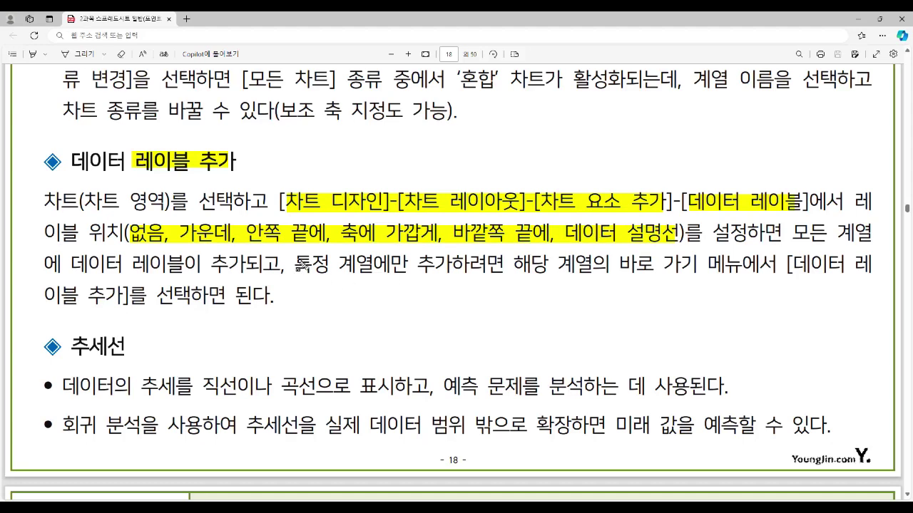
drag(298, 269, 378, 270)
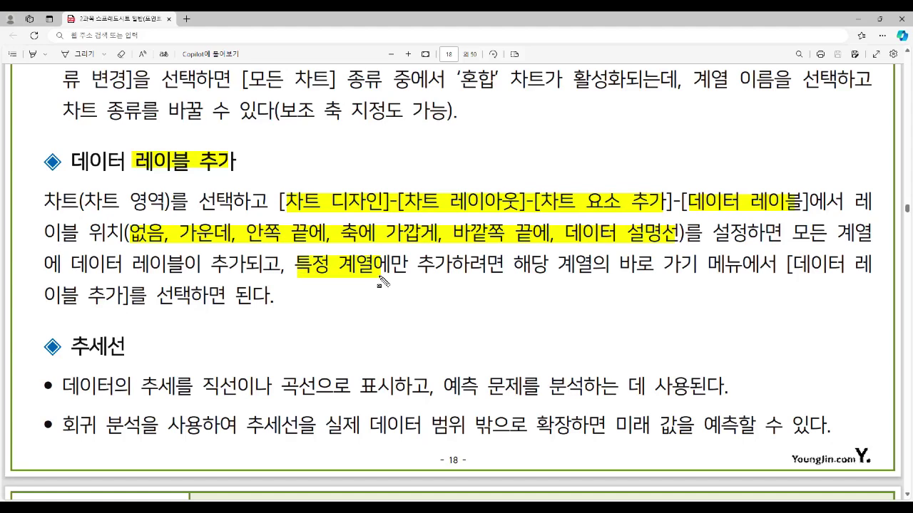
drag(616, 263, 866, 270)
drag(46, 294, 275, 296)
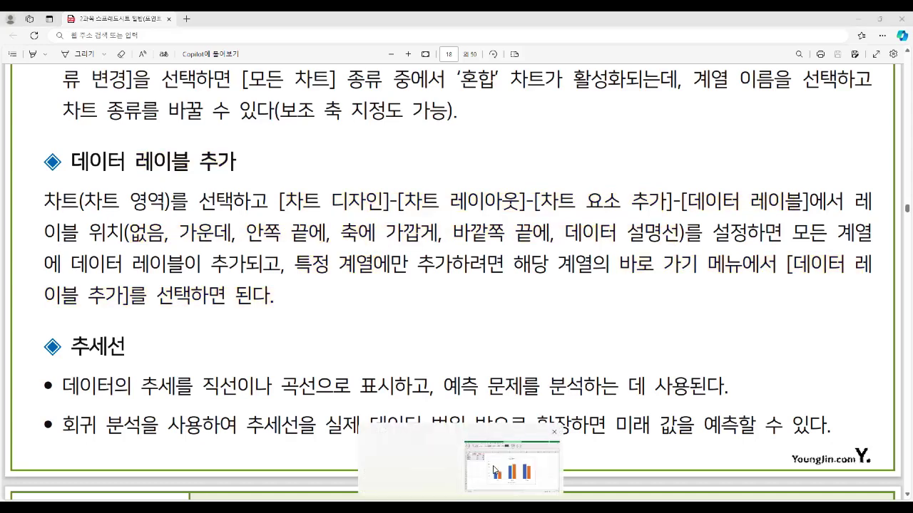
- Switch to the Excel workbook, try data callout (데이터 설명선) labels on all series of the chart, and undo them
click(477, 472)
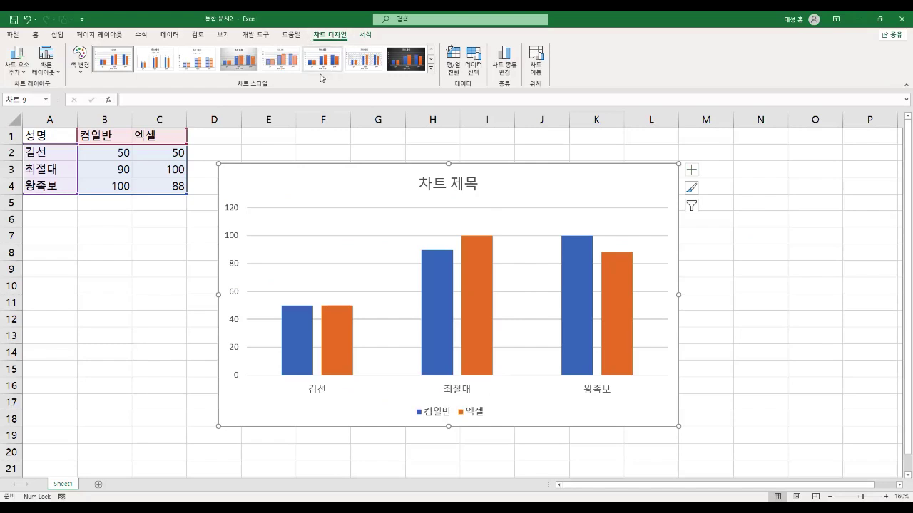
click(15, 63)
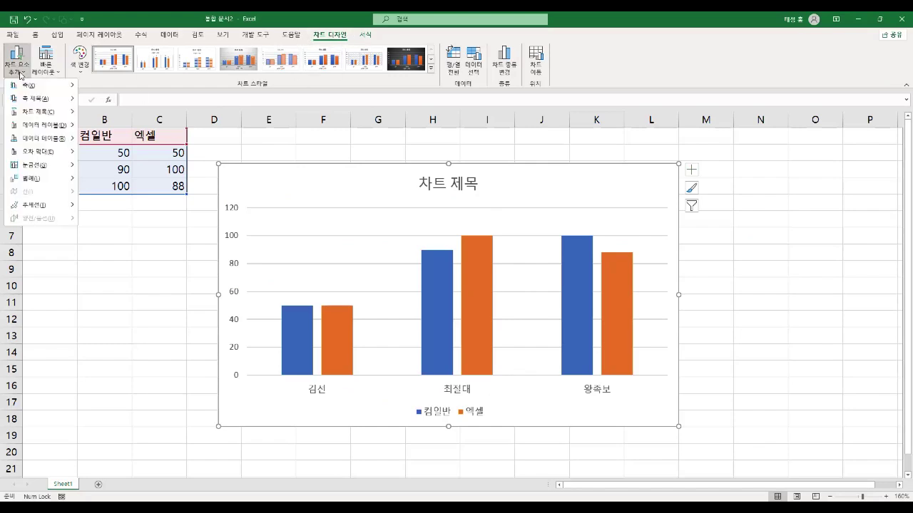
mouse_move(48, 127)
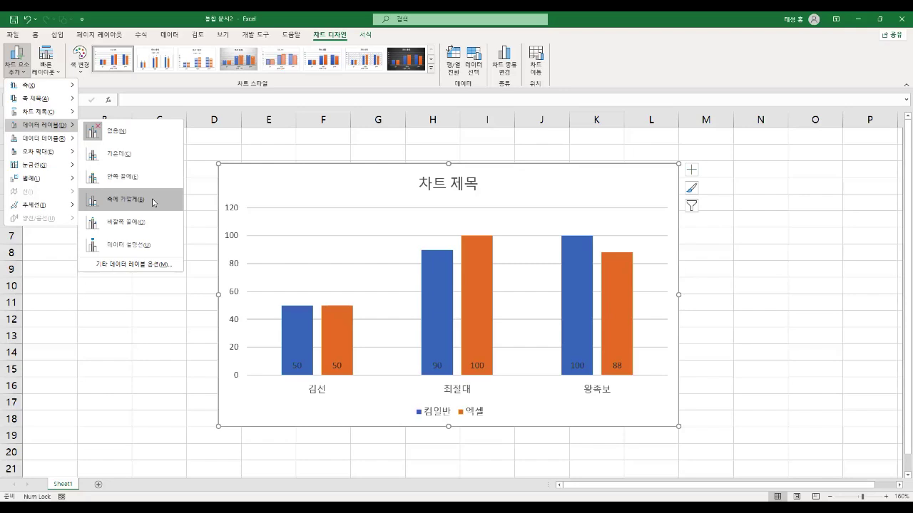
click(156, 245)
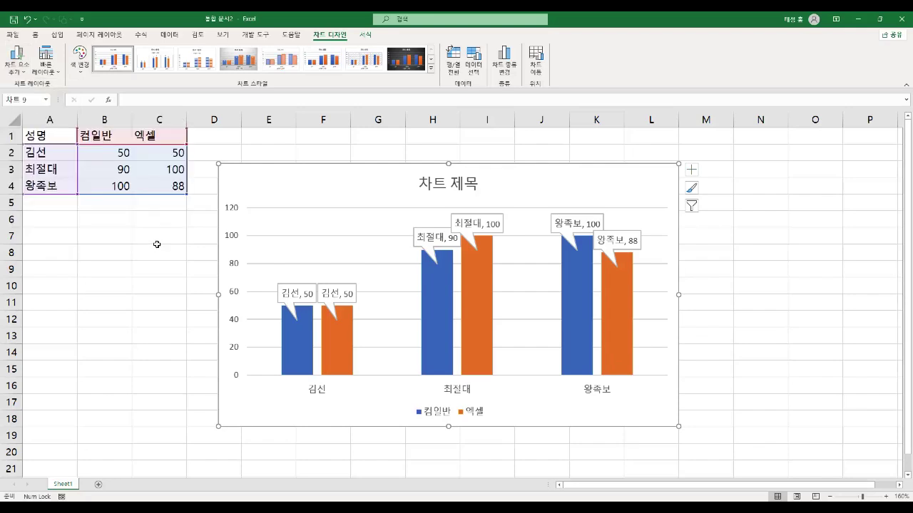
key(ctrl+z)
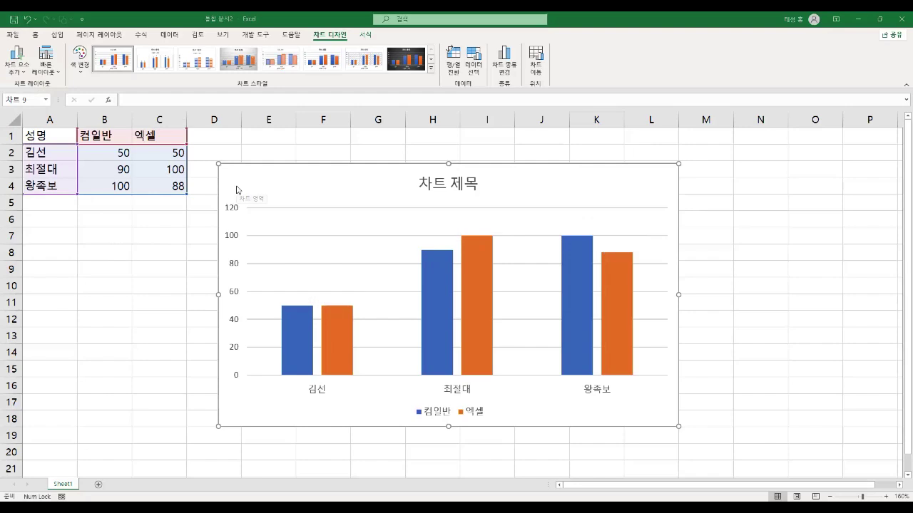
- Add data labels to the 컴일반 series only, and bring up the chart element options for the 엑셀 series
right_click(432, 271)
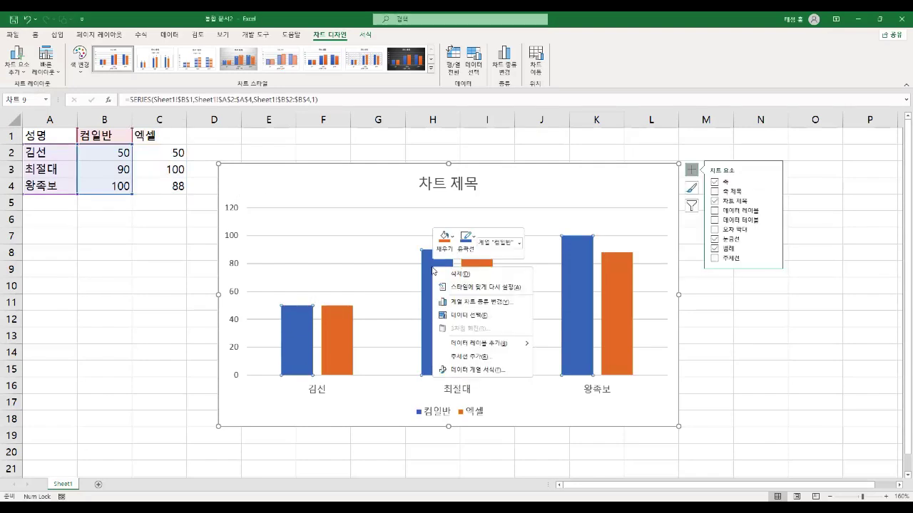
click(491, 345)
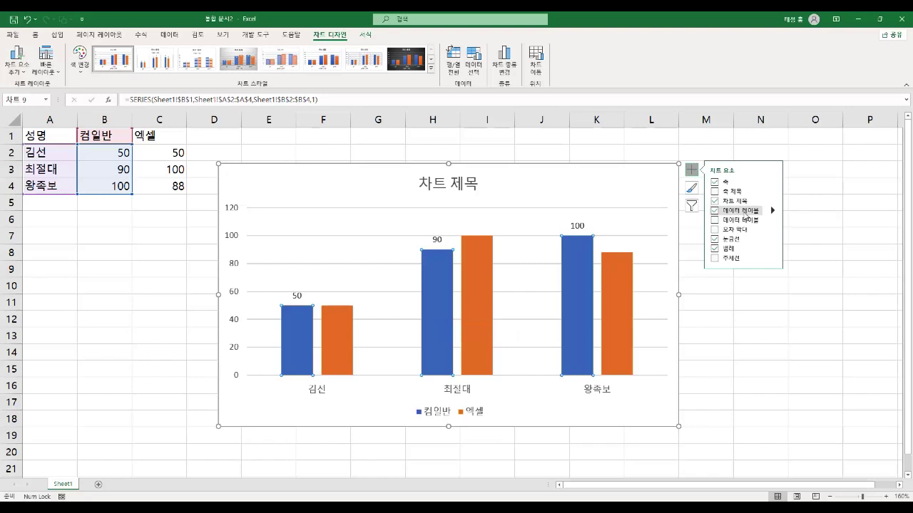
right_click(467, 265)
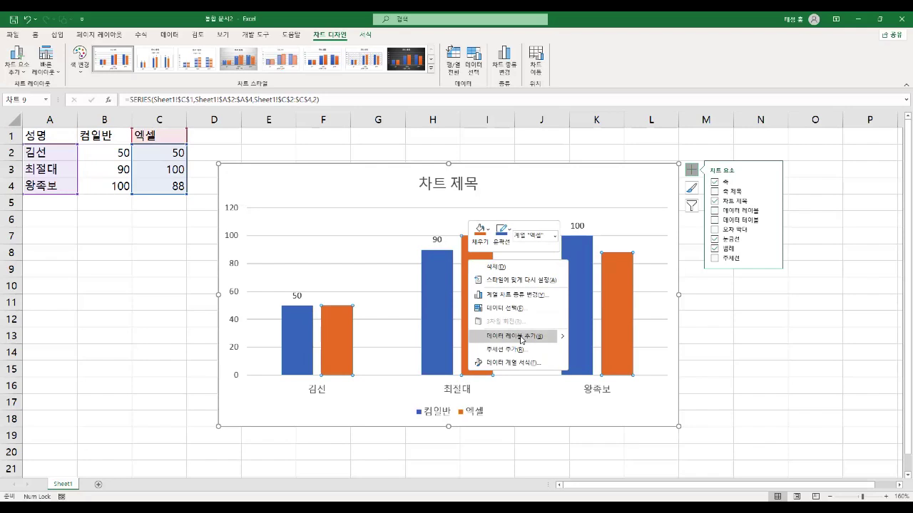
click(20, 71)
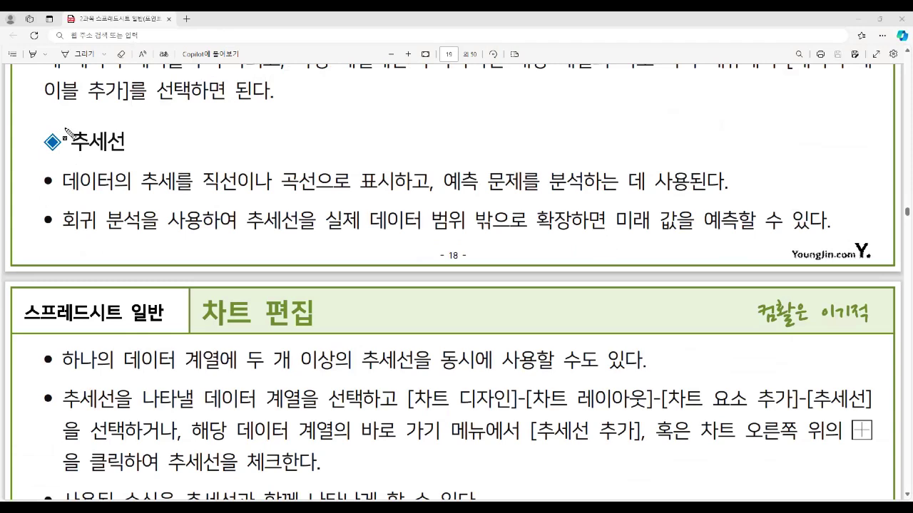
- Mark the 추세선 heading and the phrases on trend display, regression analysis, predicting future values and using several trendlines on one series
drag(66, 132, 125, 147)
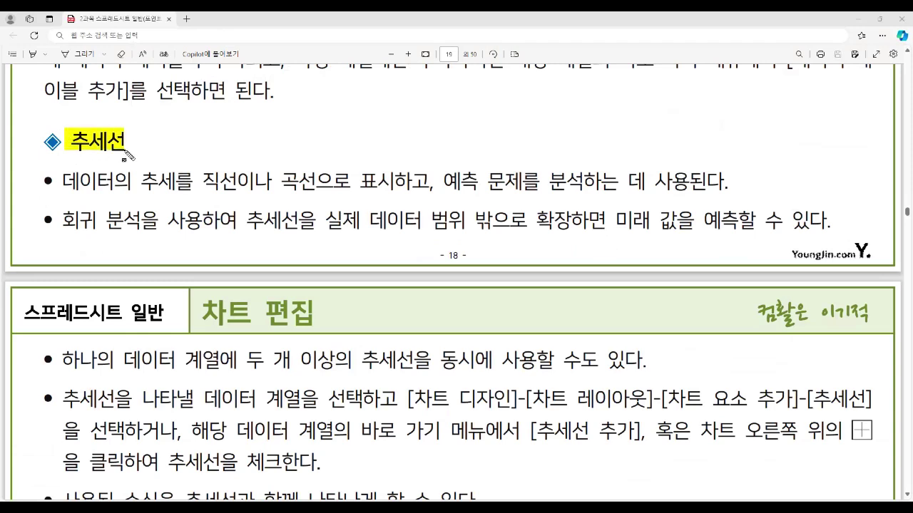
drag(147, 180, 581, 192)
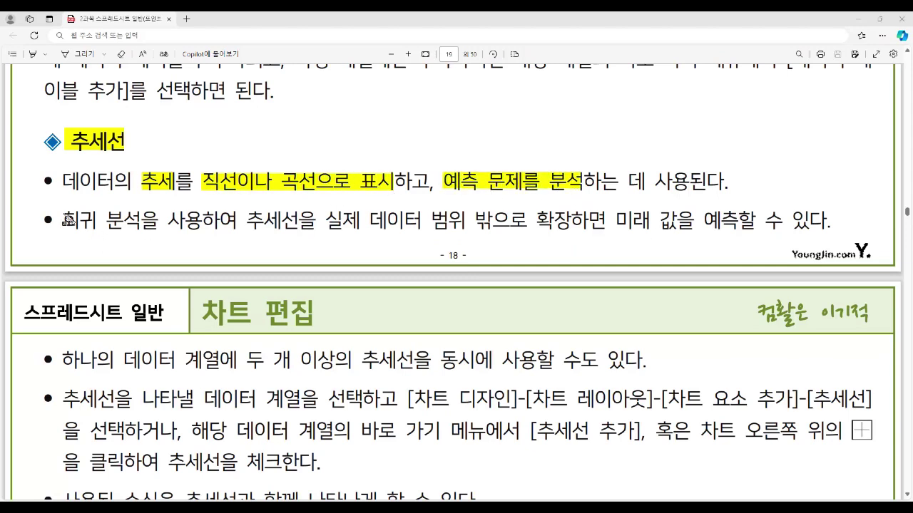
drag(65, 220, 132, 229)
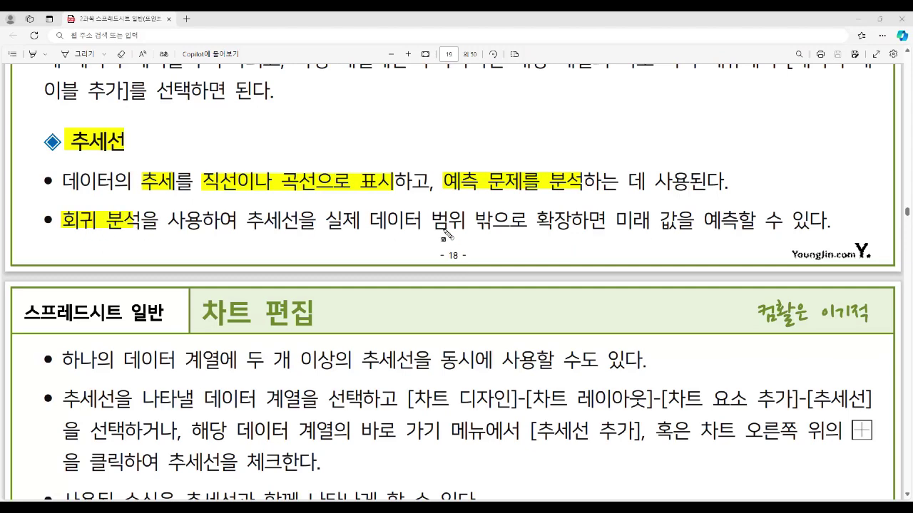
drag(611, 220, 734, 229)
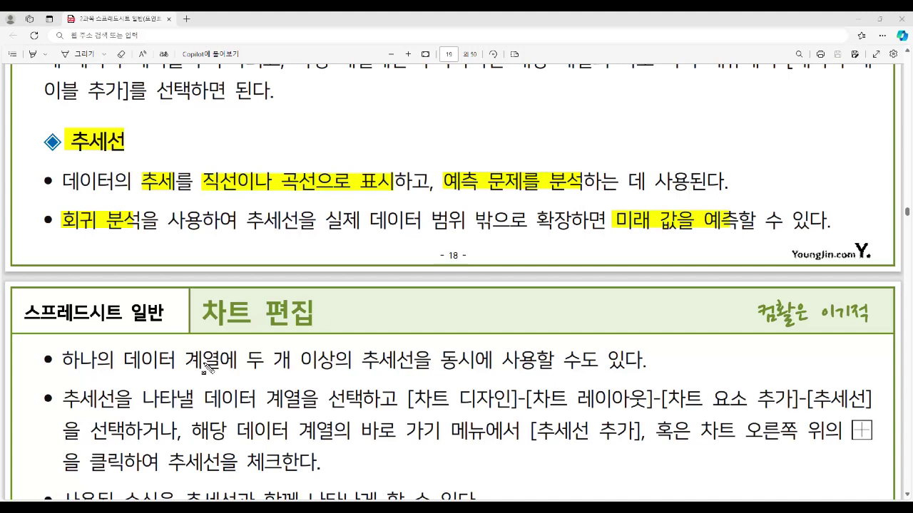
drag(246, 363, 649, 373)
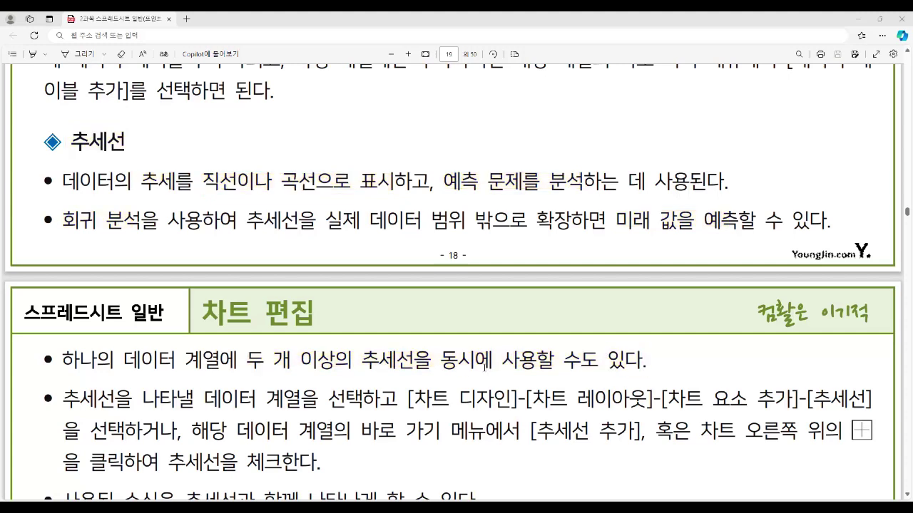
- Mark the page 19 phrases on the ways to add a trendline, showing its formula, and removing it with [Delete]
scroll(502, 371, down, 5)
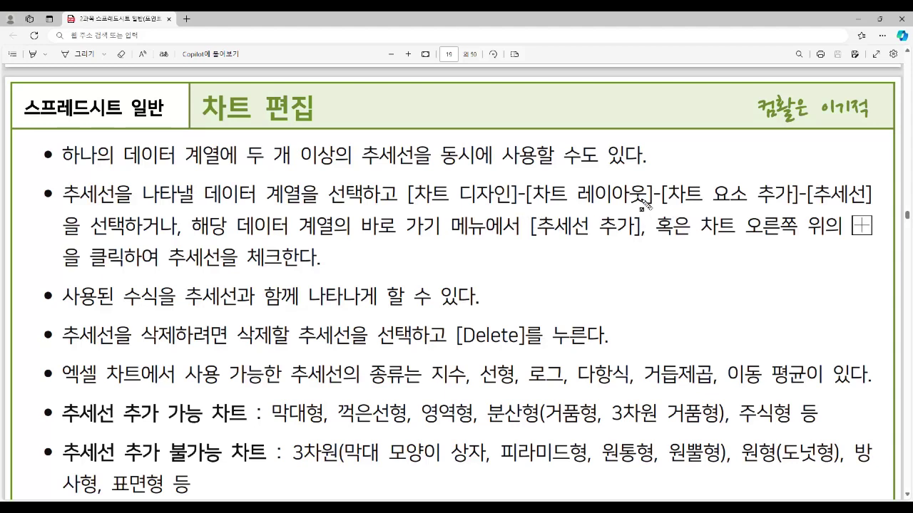
drag(810, 195, 869, 209)
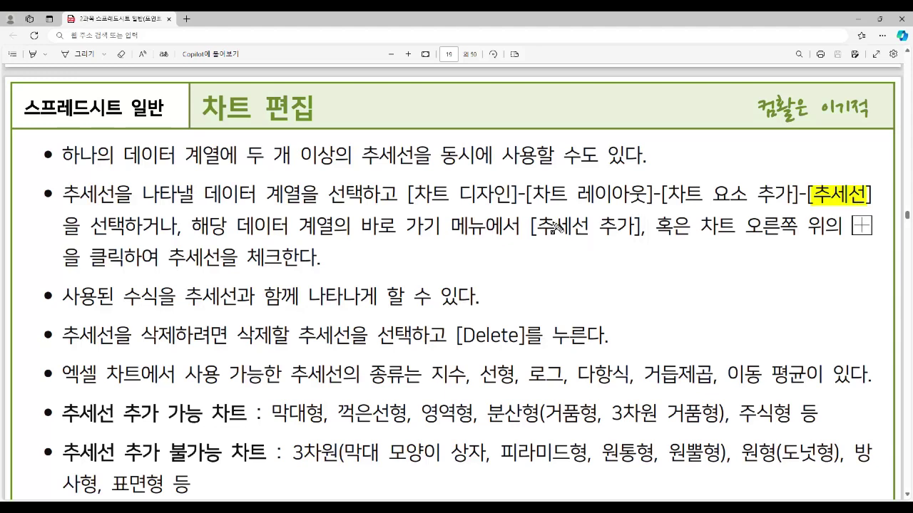
drag(537, 227, 628, 238)
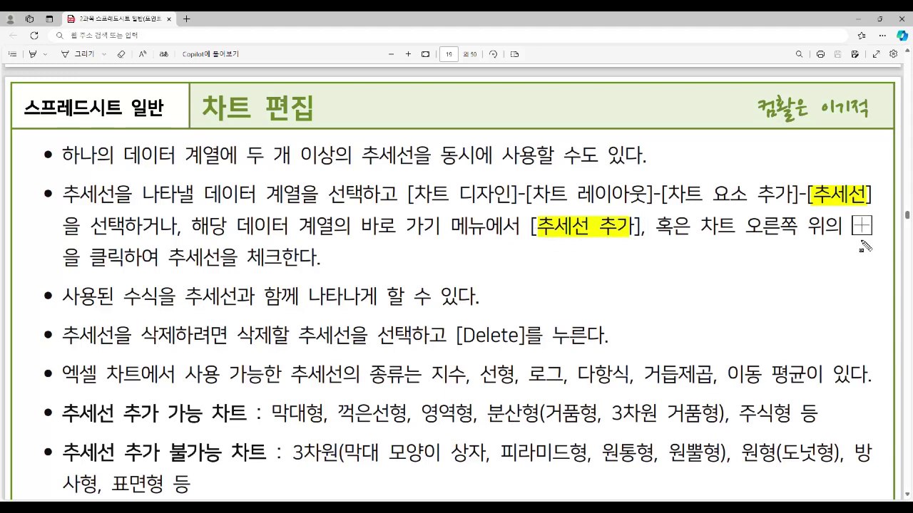
drag(851, 220, 867, 237)
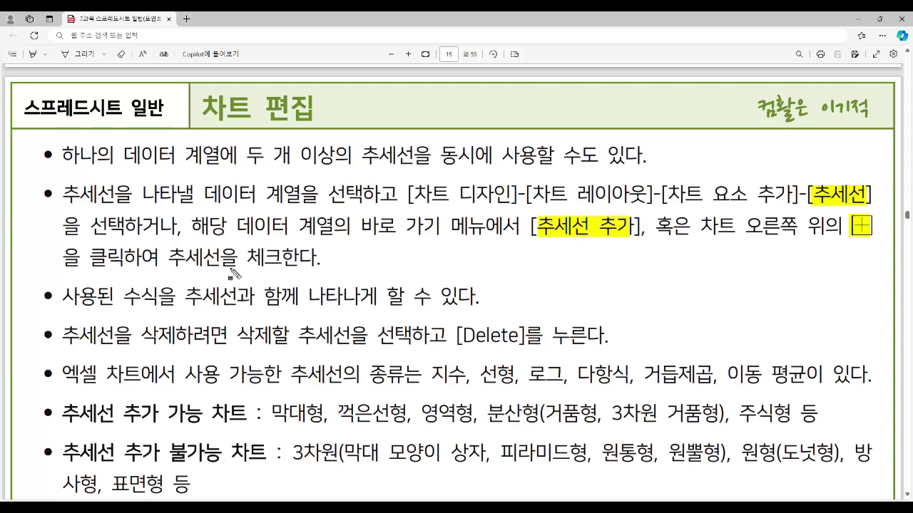
mouse_move(172, 251)
mouse_down()
mouse_move(204, 264)
mouse_move(280, 266)
mouse_up()
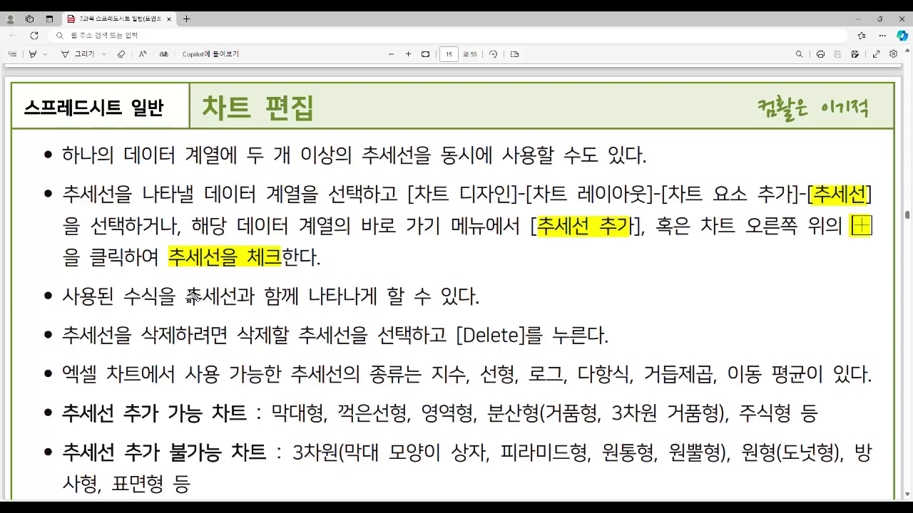
drag(187, 291, 475, 298)
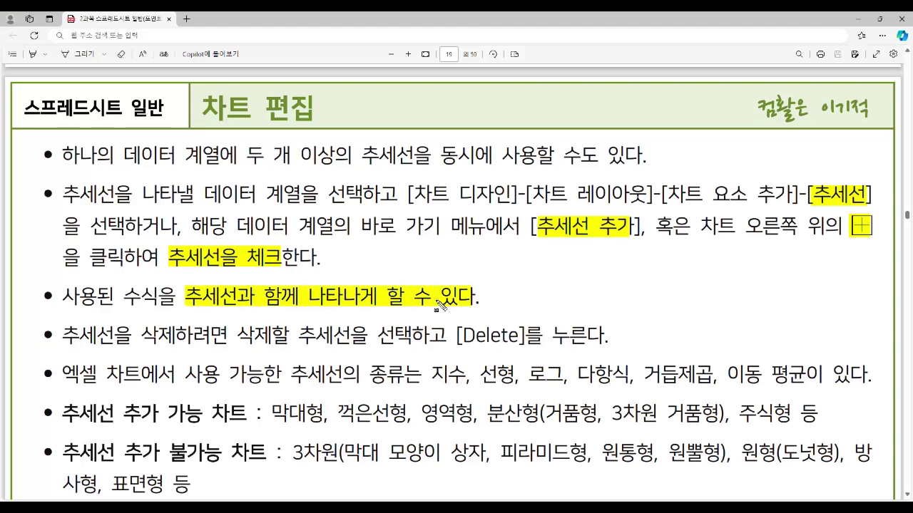
drag(460, 338, 520, 349)
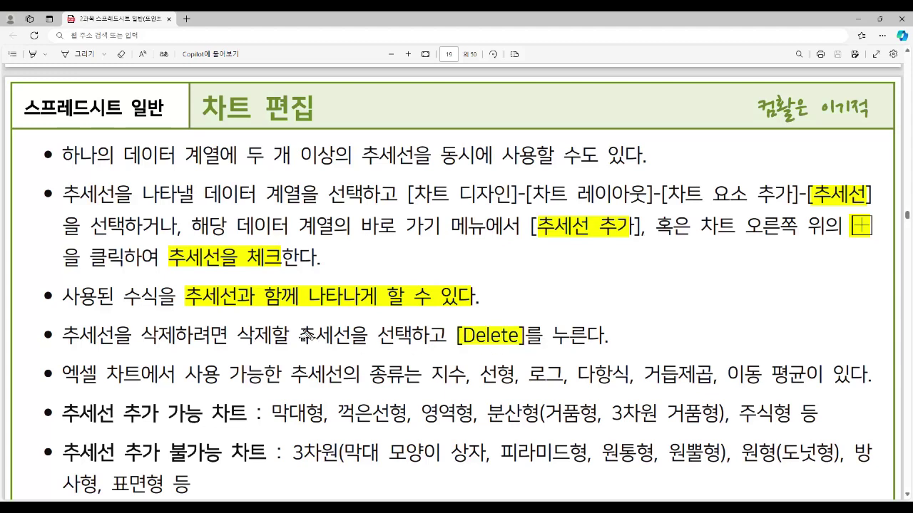
drag(297, 335, 348, 344)
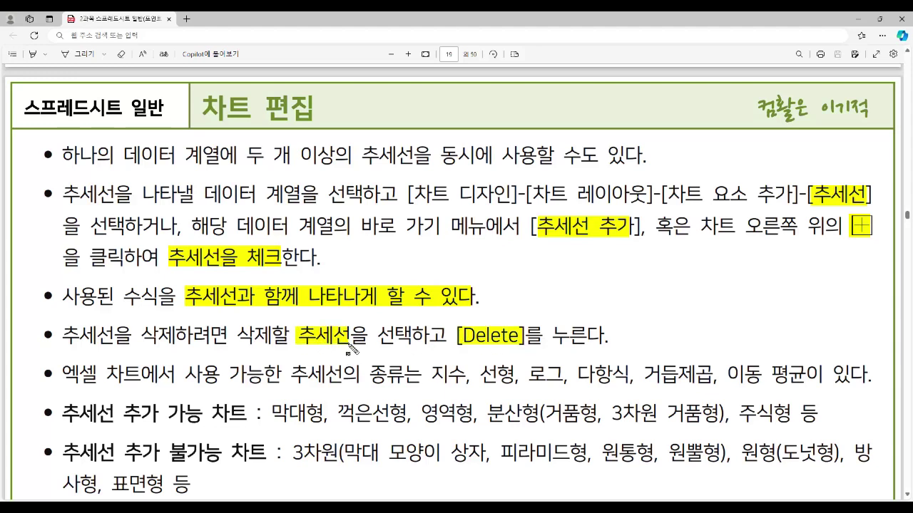
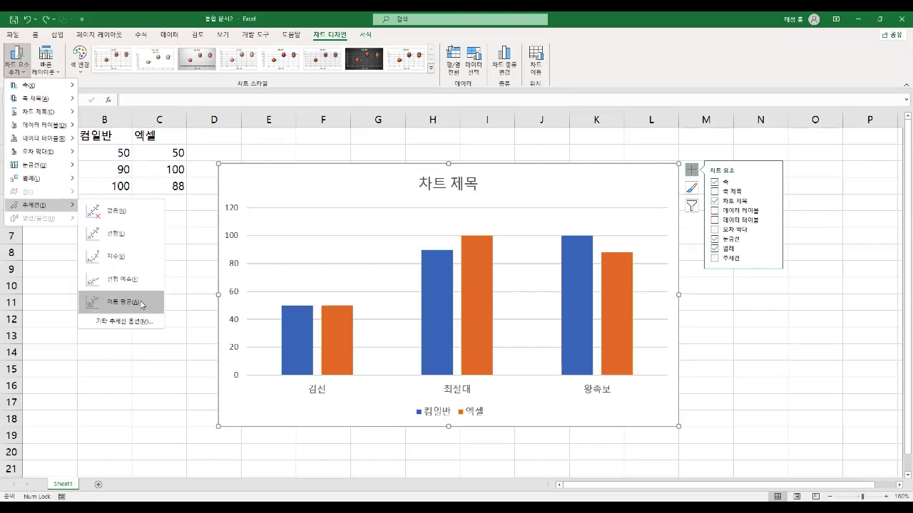
- Add a linear (선형) trendline to the 컴일반 series and open the trendline's formatting
click(140, 235)
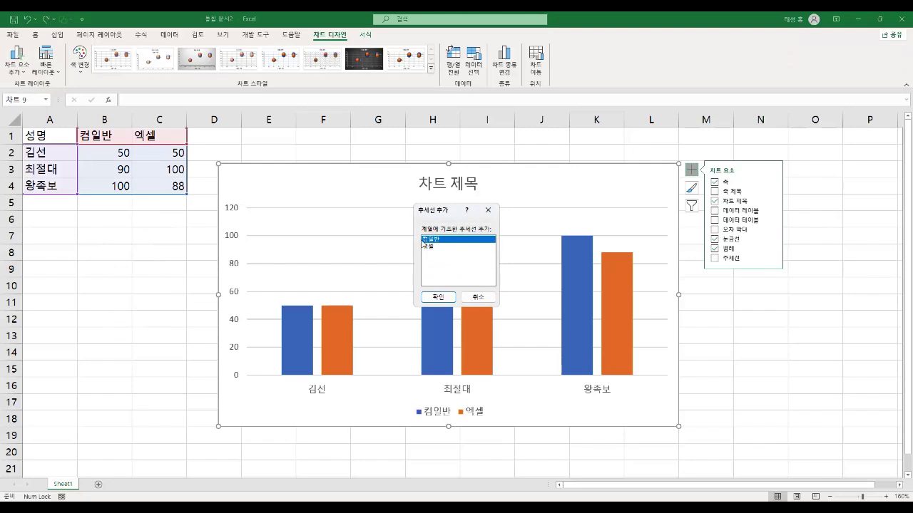
click(450, 299)
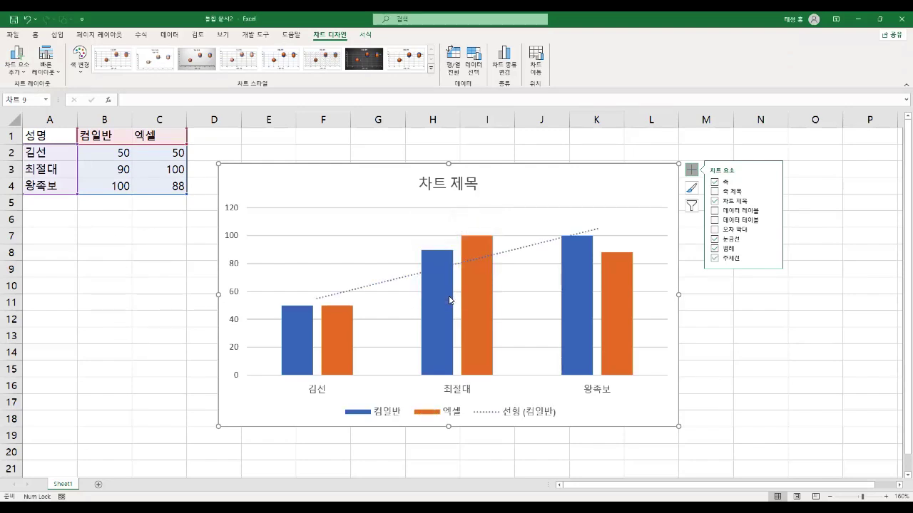
double_click(406, 280)
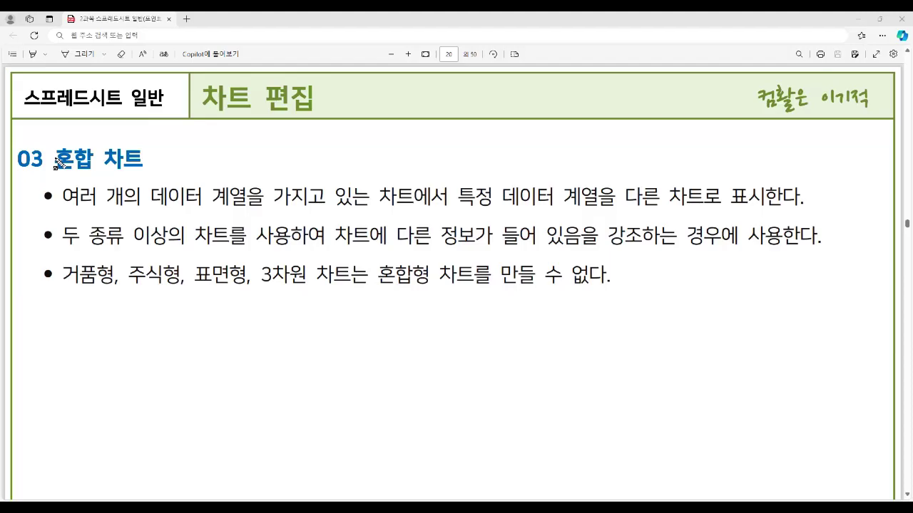
- Mark the 혼합 차트 heading and the phrases on mixing chart types, emphasizing different information and types that cannot be combined, and clear the marks
drag(55, 161, 141, 171)
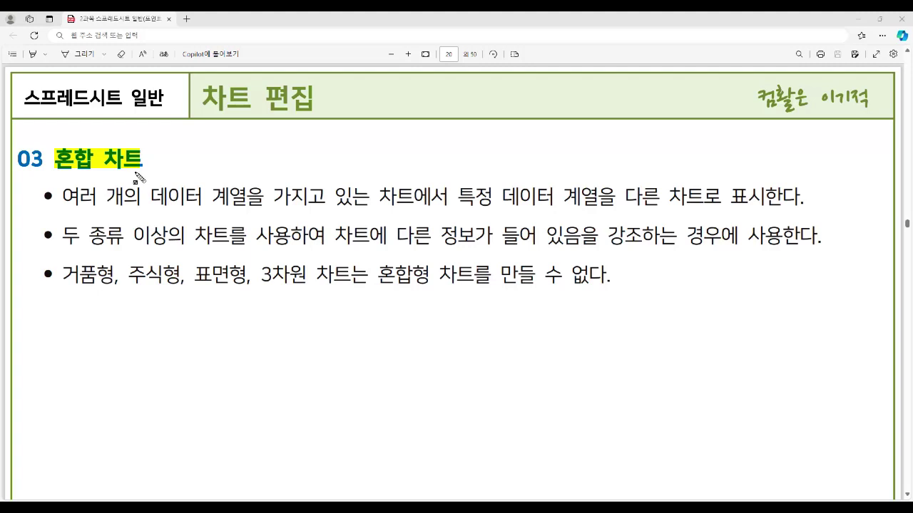
drag(66, 204, 241, 206)
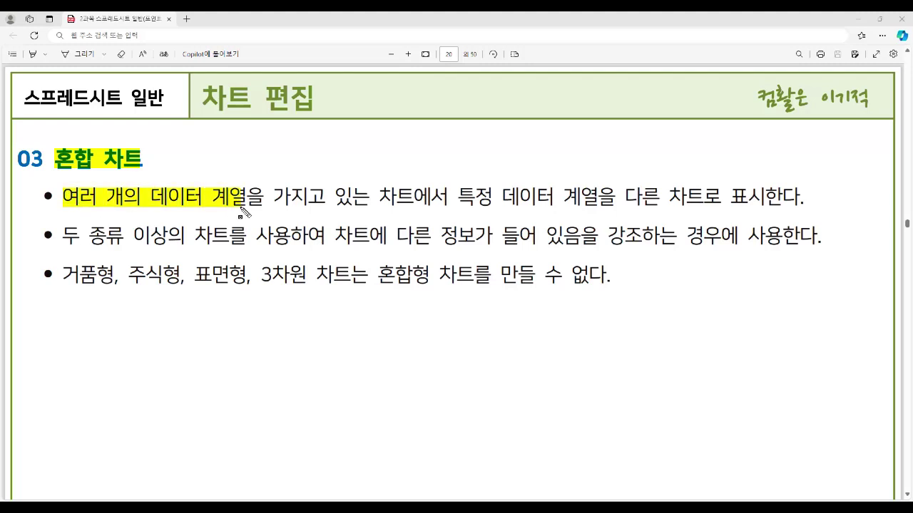
drag(460, 202, 760, 208)
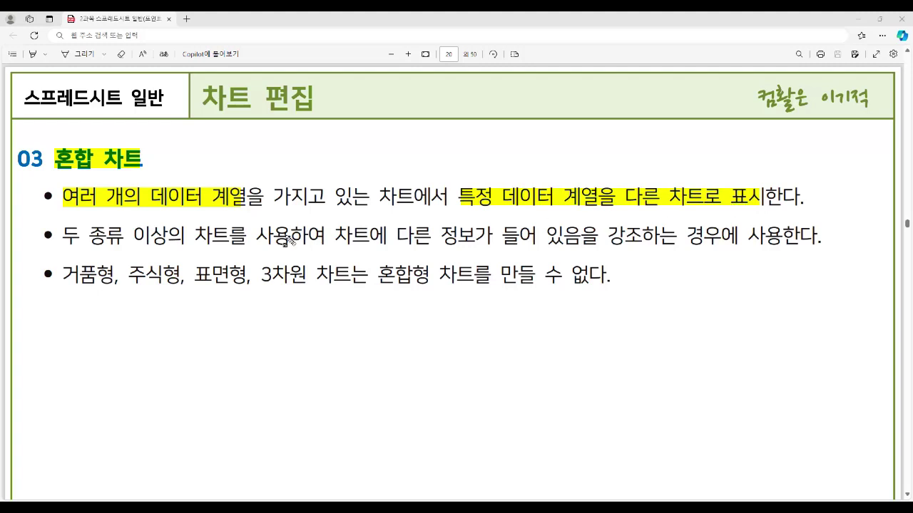
mouse_move(60, 236)
mouse_down()
mouse_move(129, 246)
mouse_move(289, 240)
mouse_up()
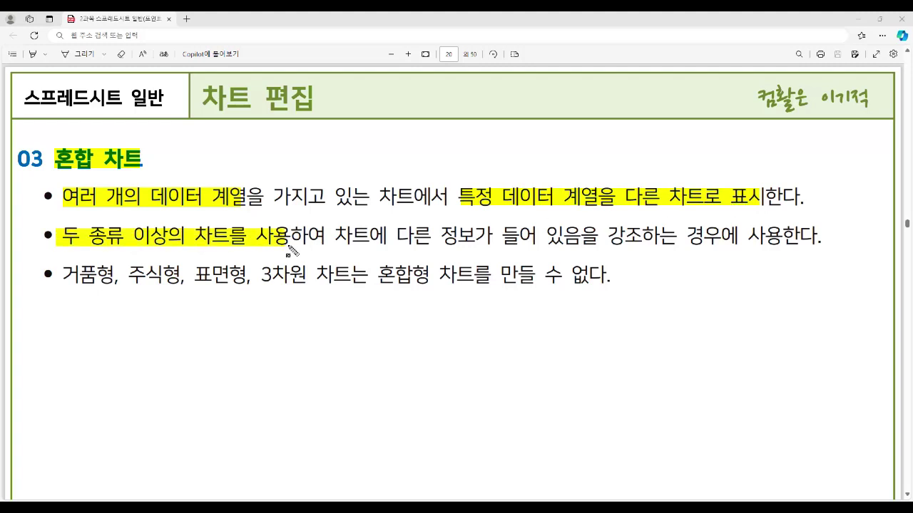
mouse_move(345, 241)
mouse_down()
mouse_move(576, 241)
mouse_move(640, 251)
mouse_up()
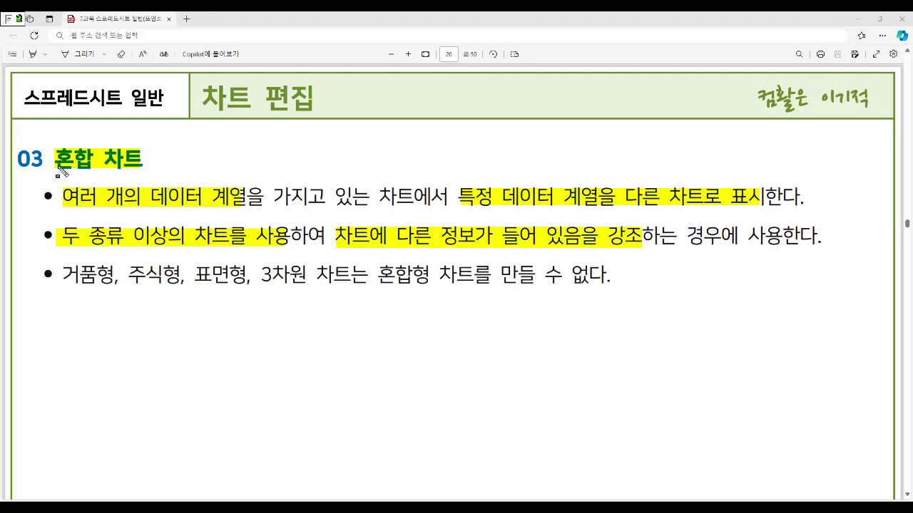
drag(52, 146, 151, 171)
drag(66, 275, 610, 289)
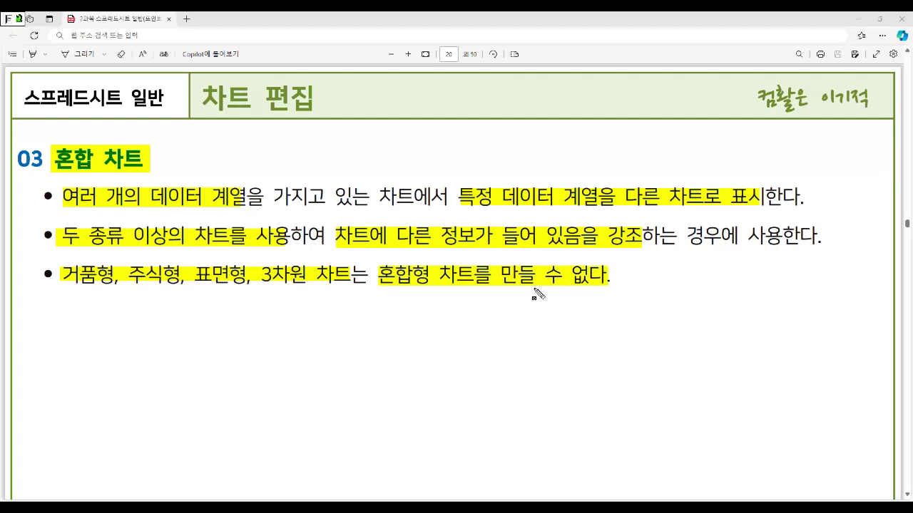
key(Escape)
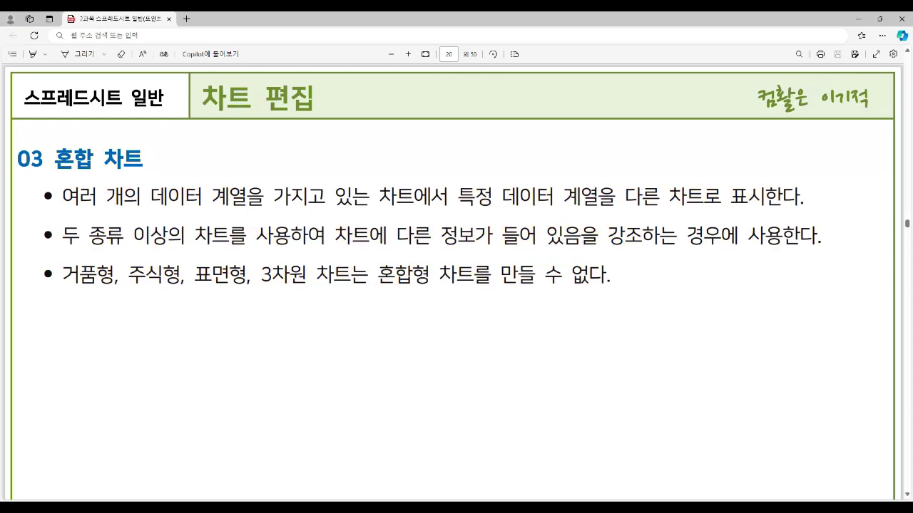
- Switch to the Excel chart and choose the 혼합 chart type 묶은 세로 막대형 - 꺾은선형 in the chart type settings
click(511, 465)
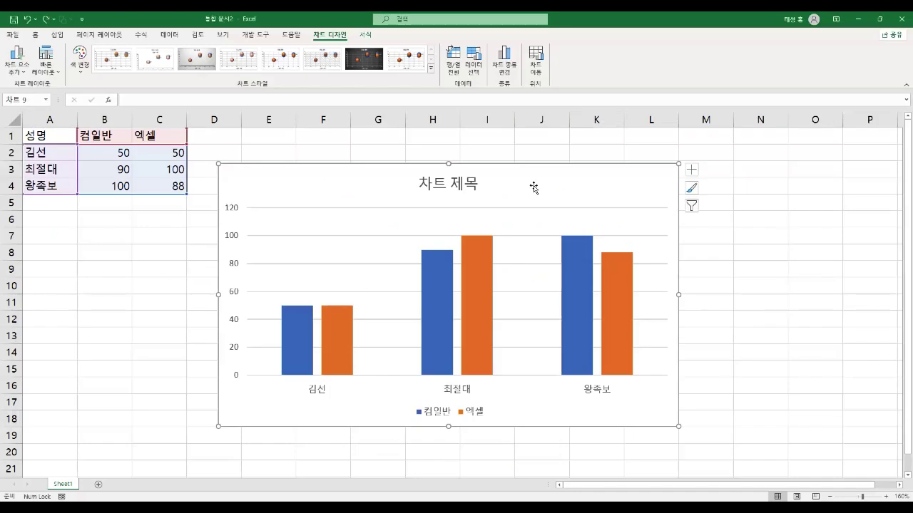
click(505, 66)
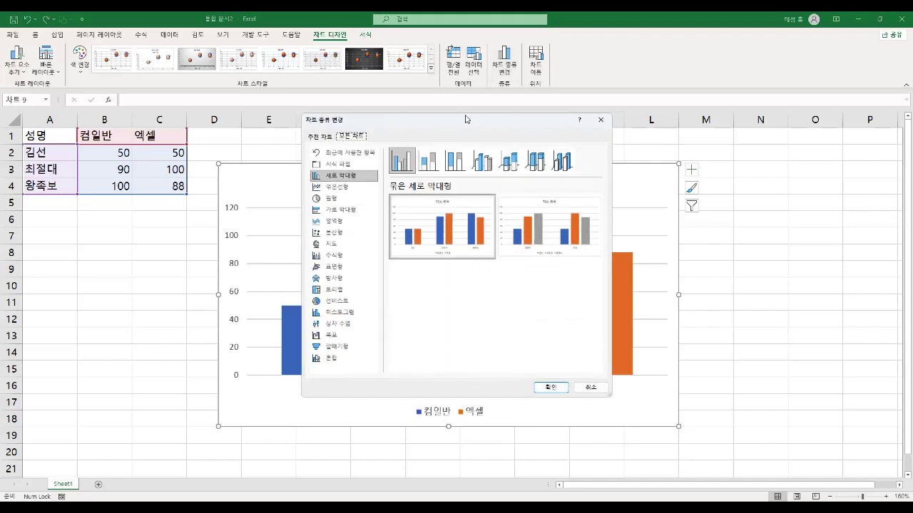
click(338, 360)
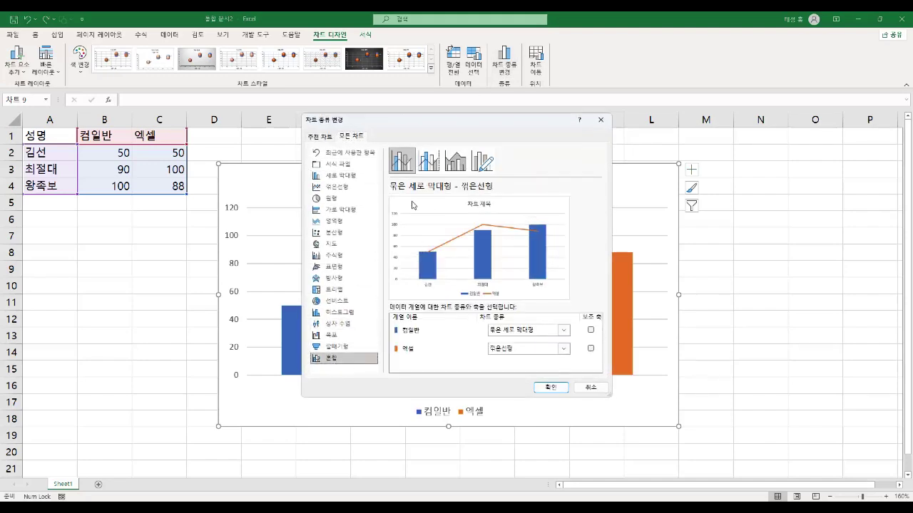
click(564, 349)
click(437, 334)
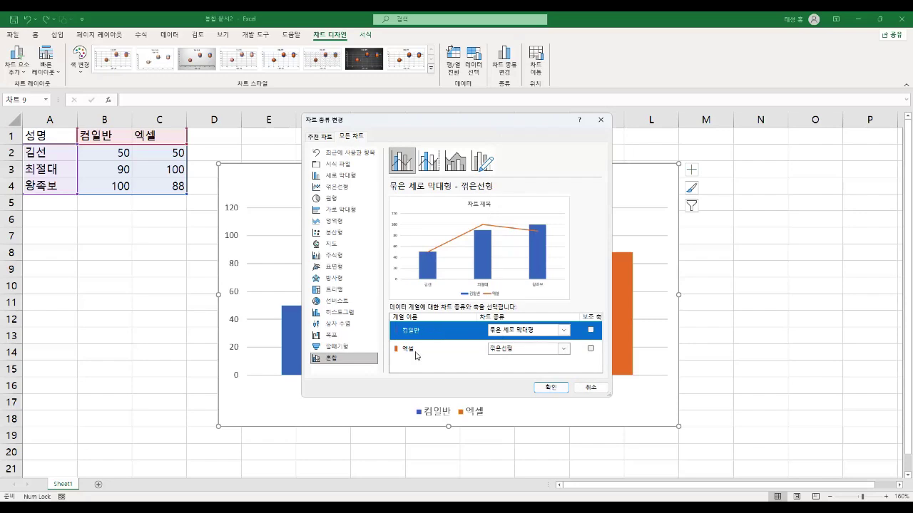
- Examine the chart types offered for the 엑셀 series in the combo chart settings, through the pie, scatter and radar groups
click(566, 351)
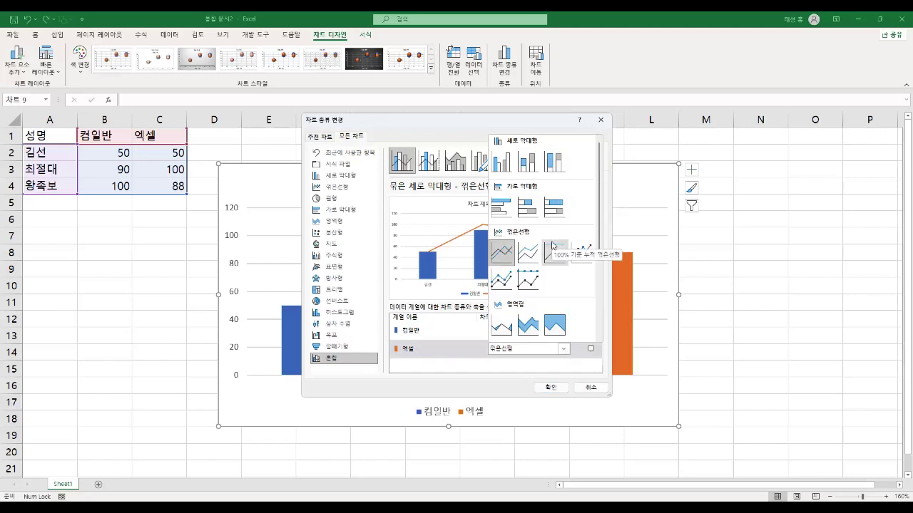
scroll(598, 278, down, 2)
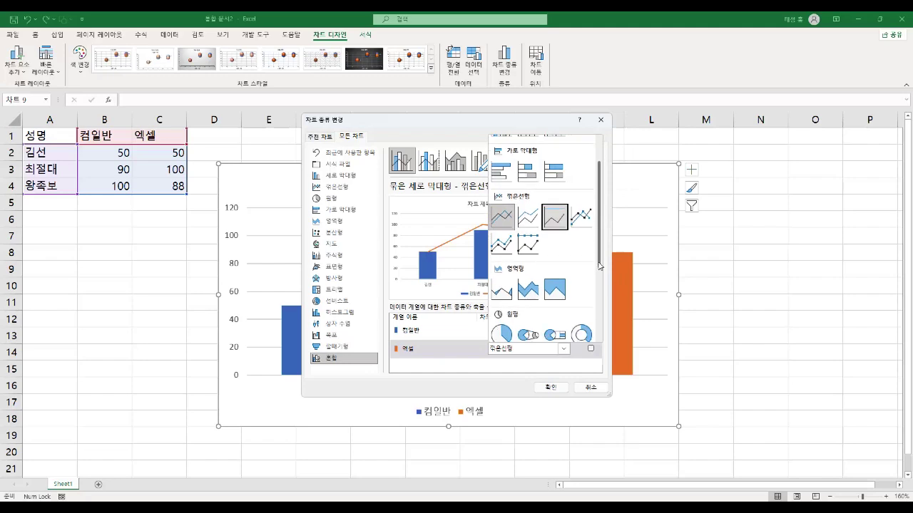
scroll(528, 193, down, 3)
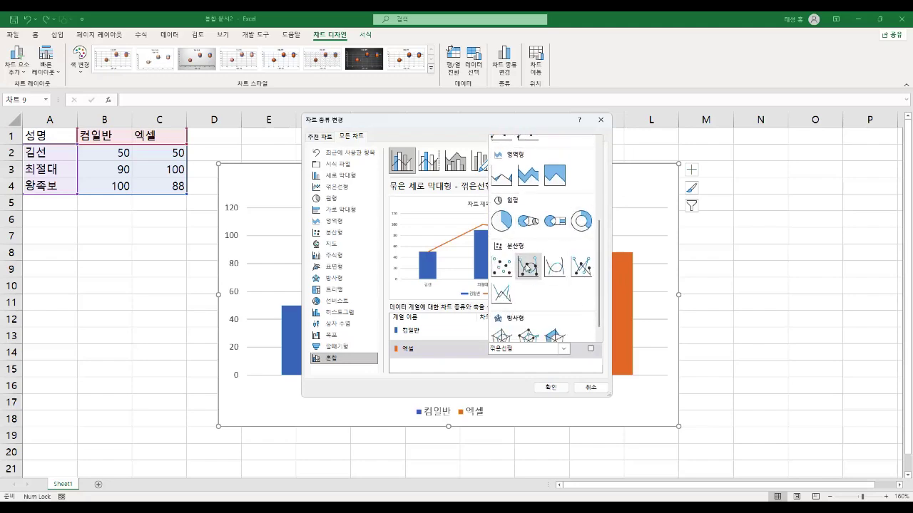
scroll(549, 307, down, 1)
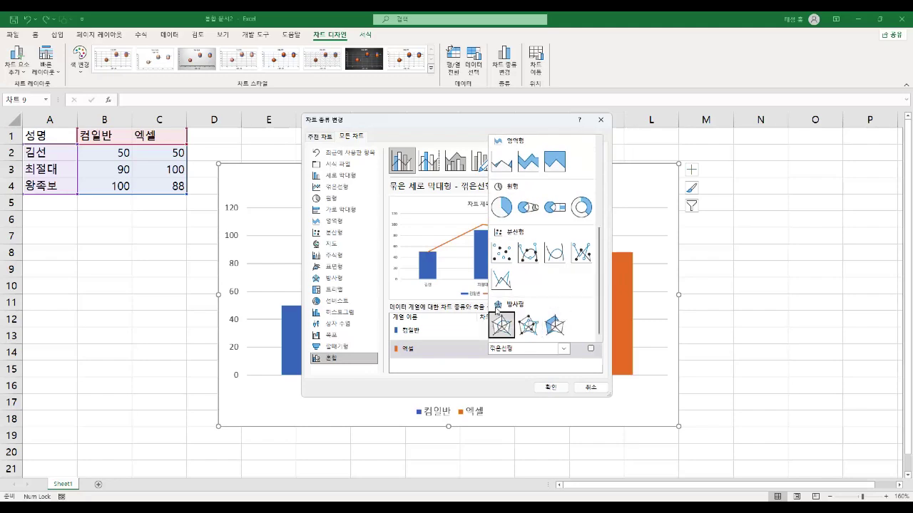
click(581, 208)
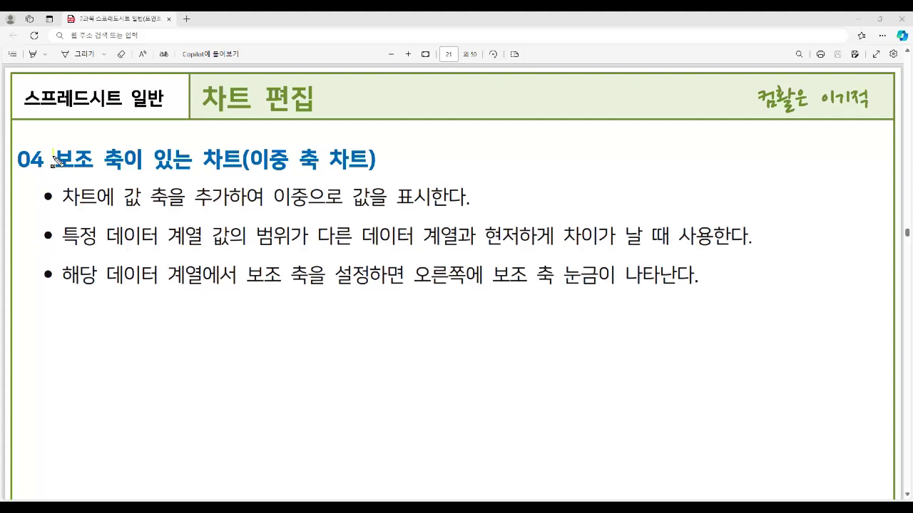
- Mark the page 21 heading on 보조 축 charts and the phrases on dual values, differing ranges and secondary axis scale, and clear the marks
mouse_move(53, 163)
mouse_down()
mouse_move(152, 176)
mouse_move(365, 171)
mouse_up()
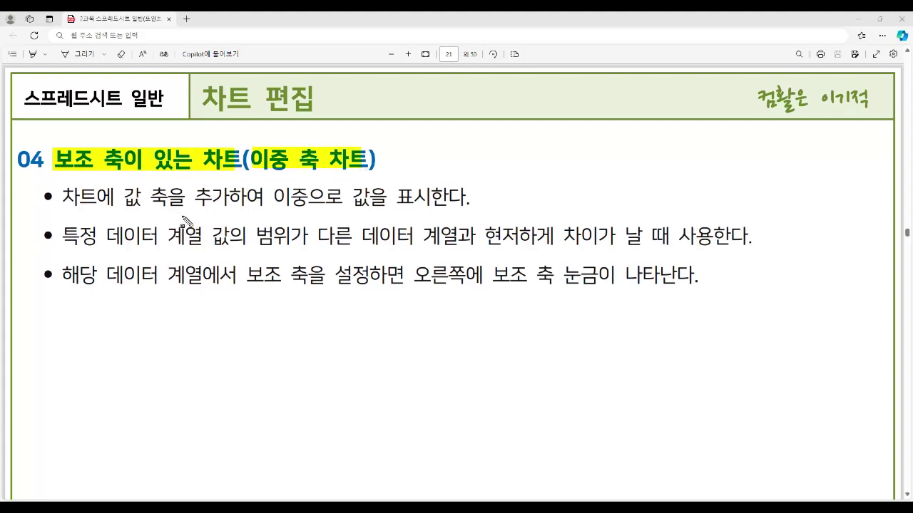
mouse_move(122, 200)
mouse_down()
mouse_move(144, 208)
mouse_move(292, 206)
mouse_move(301, 215)
mouse_move(434, 212)
mouse_up()
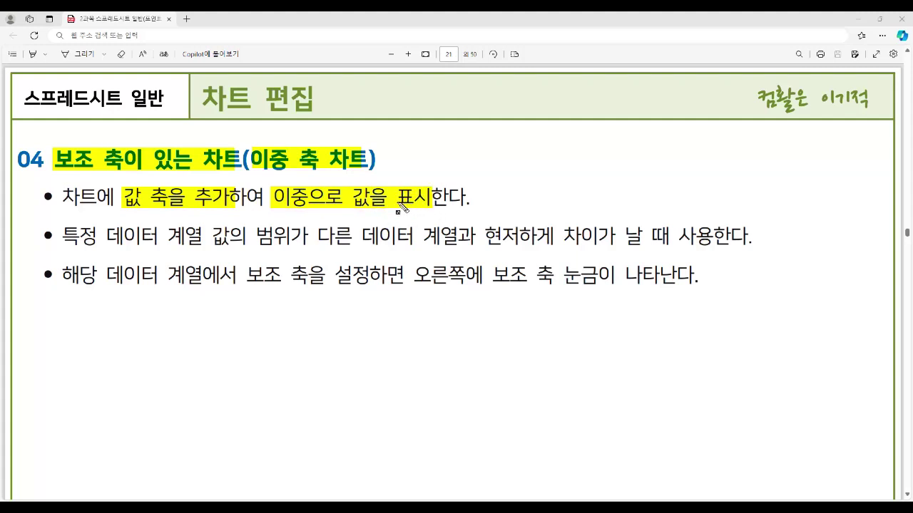
mouse_move(249, 146)
mouse_down()
mouse_move(330, 171)
mouse_move(365, 171)
mouse_up()
drag(55, 170, 119, 170)
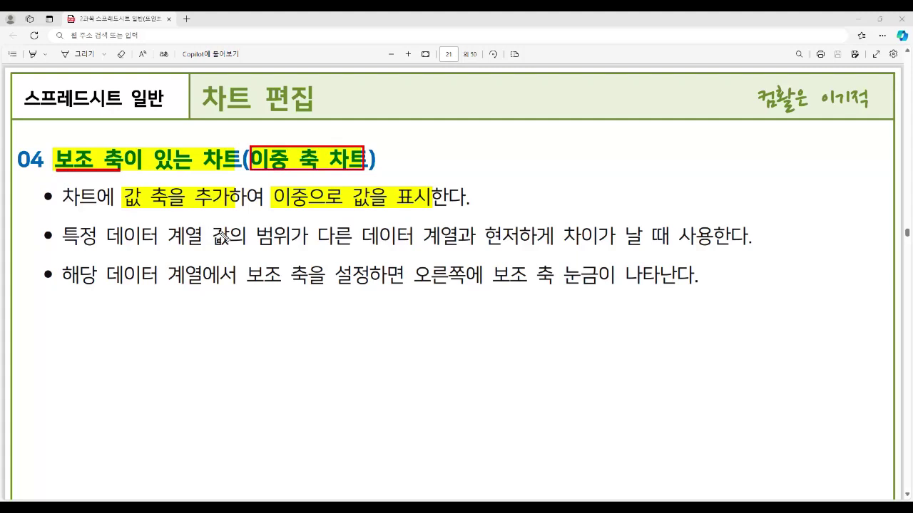
mouse_move(62, 236)
mouse_down()
mouse_move(442, 236)
mouse_move(489, 249)
mouse_move(597, 239)
mouse_move(649, 253)
mouse_move(720, 251)
mouse_up()
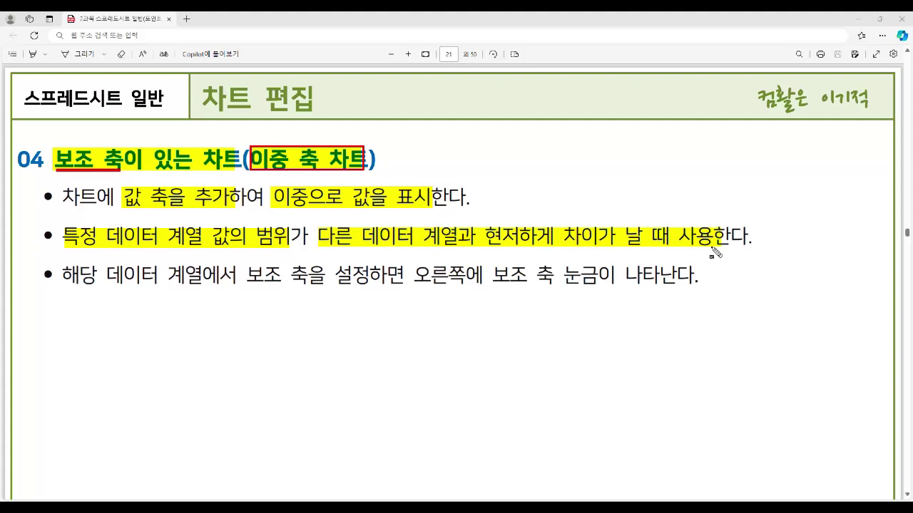
drag(57, 223, 754, 249)
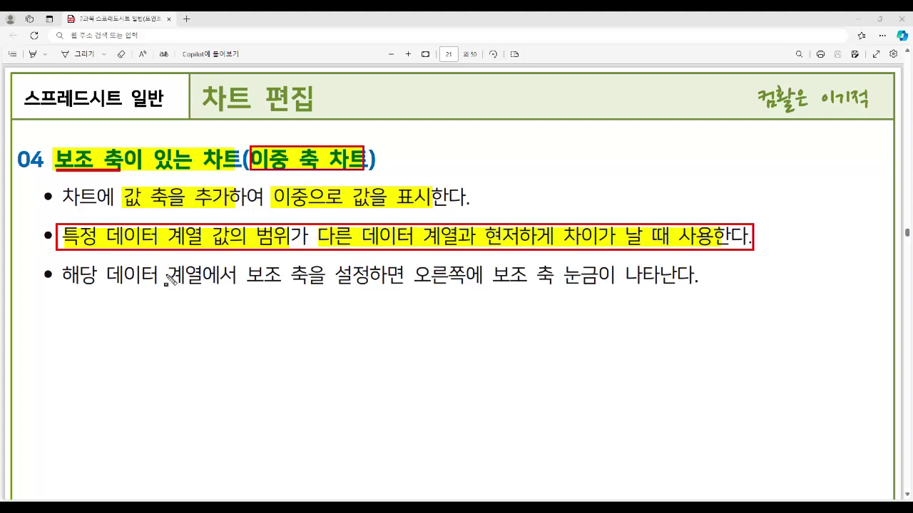
mouse_move(246, 274)
mouse_down()
mouse_move(368, 293)
mouse_move(586, 292)
mouse_up()
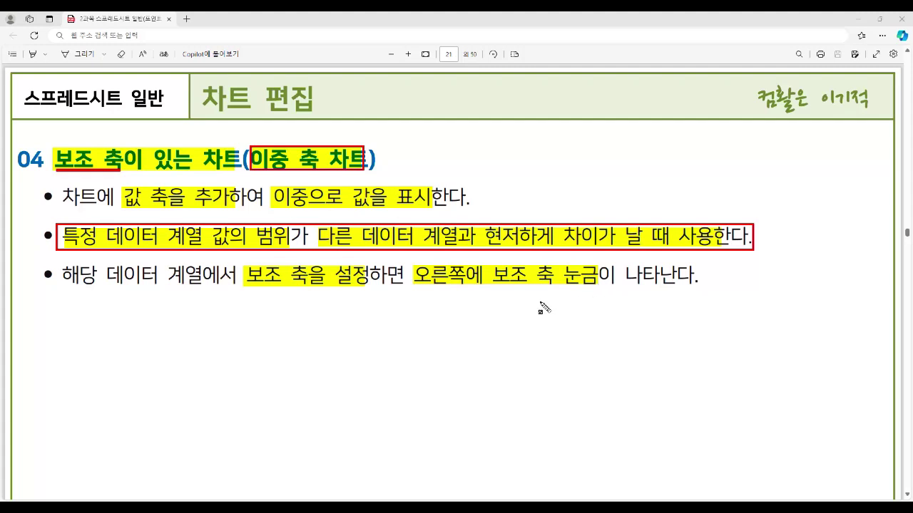
key(Escape)
- Switch to the 통합 문서2 workbook in Excel and plot the chart's 엑셀 series on the secondary axis (보조 축)
mouse_move(476, 486)
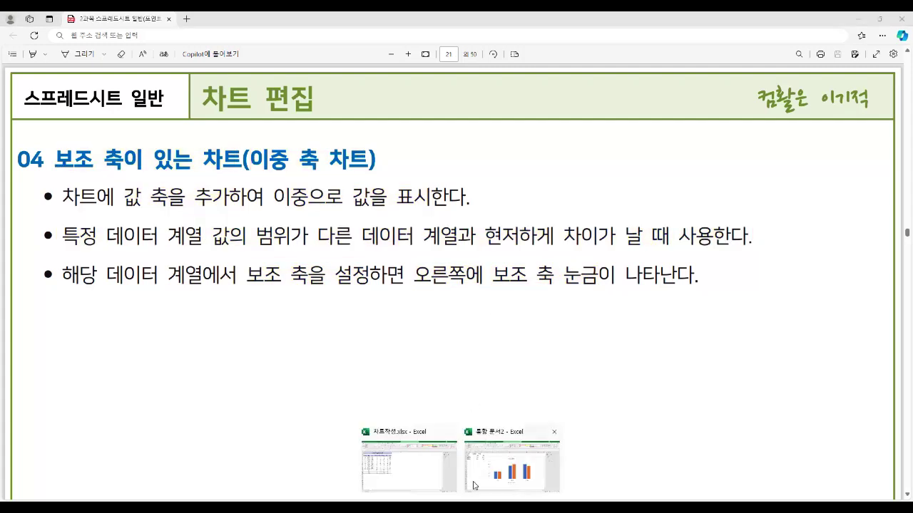
click(507, 473)
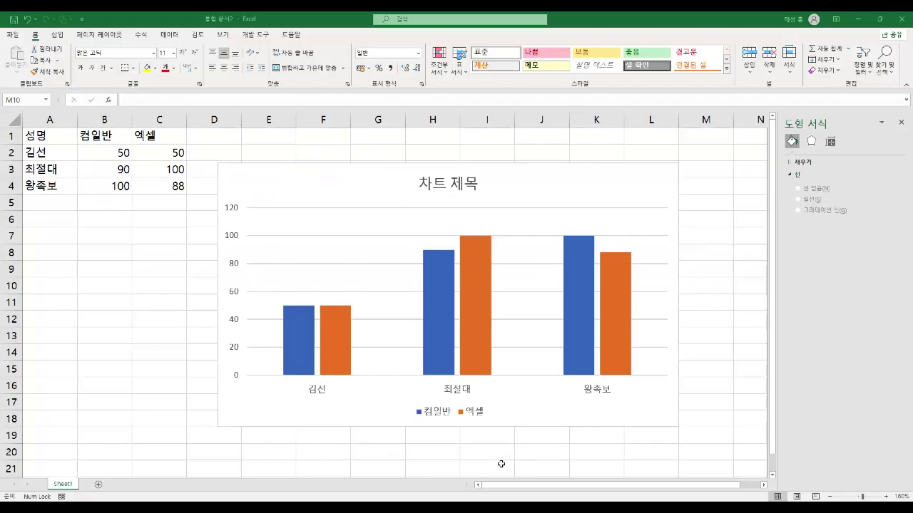
click(338, 327)
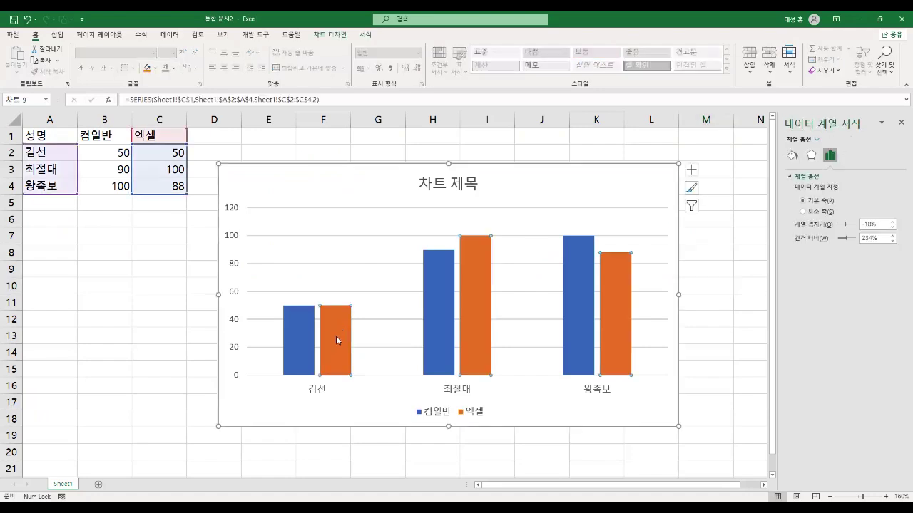
click(820, 216)
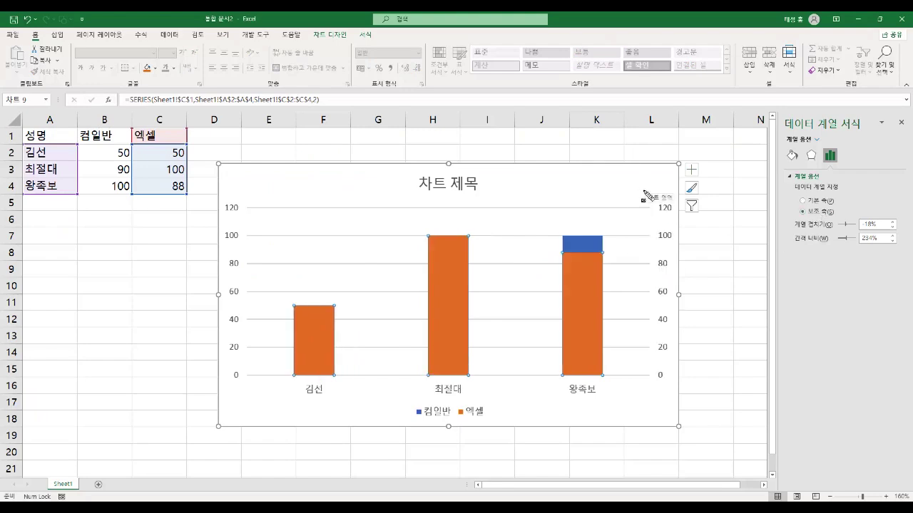
- Mark the secondary axis and its link to the 보조 축 option, clear the marks and return the 엑셀 series to 기본 축
drag(640, 183, 684, 404)
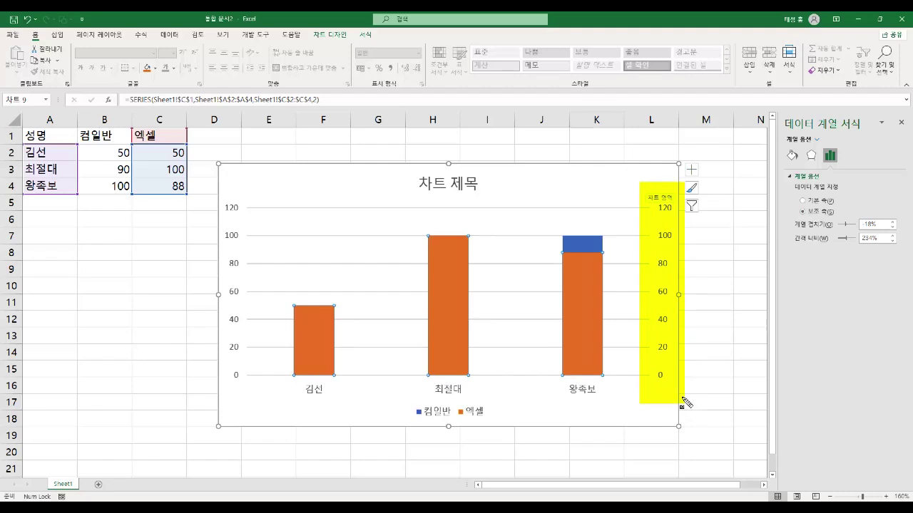
drag(793, 223, 678, 271)
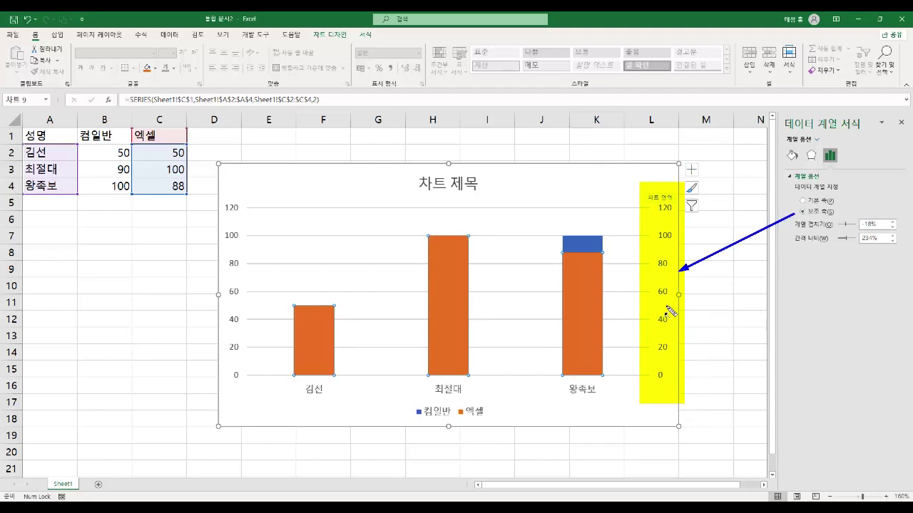
key(Escape)
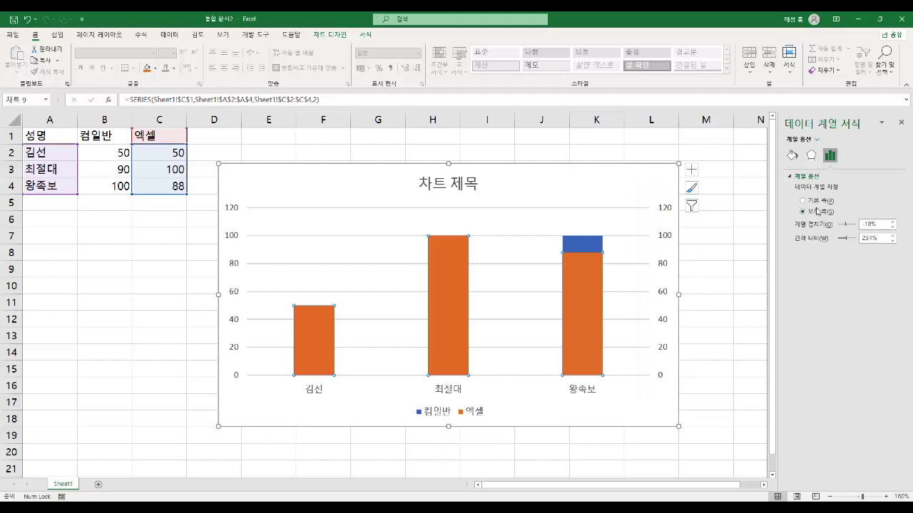
click(814, 201)
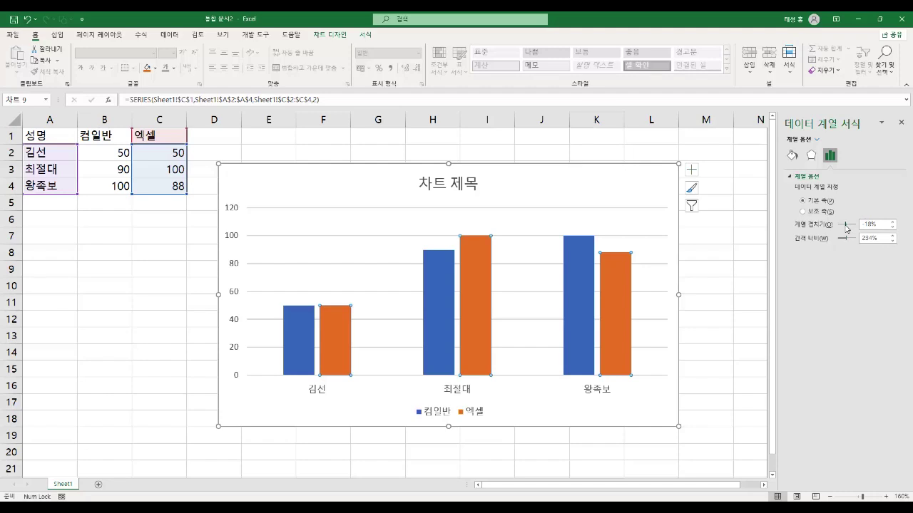
- Vary the series overlap (계열 겹치기) of the columns through -57%, 46%, 72% and 100%, and reduce it from there
drag(846, 228, 843, 228)
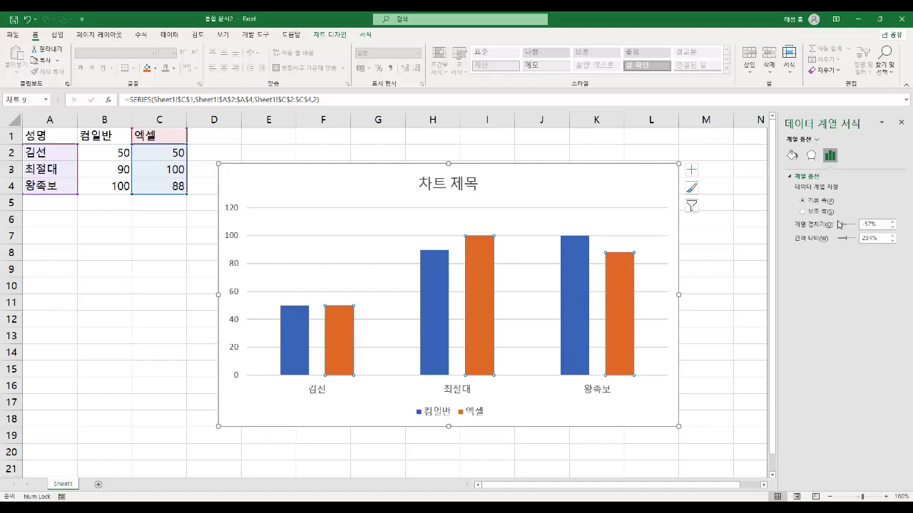
mouse_move(843, 227)
mouse_down()
mouse_move(834, 227)
mouse_move(850, 232)
mouse_up()
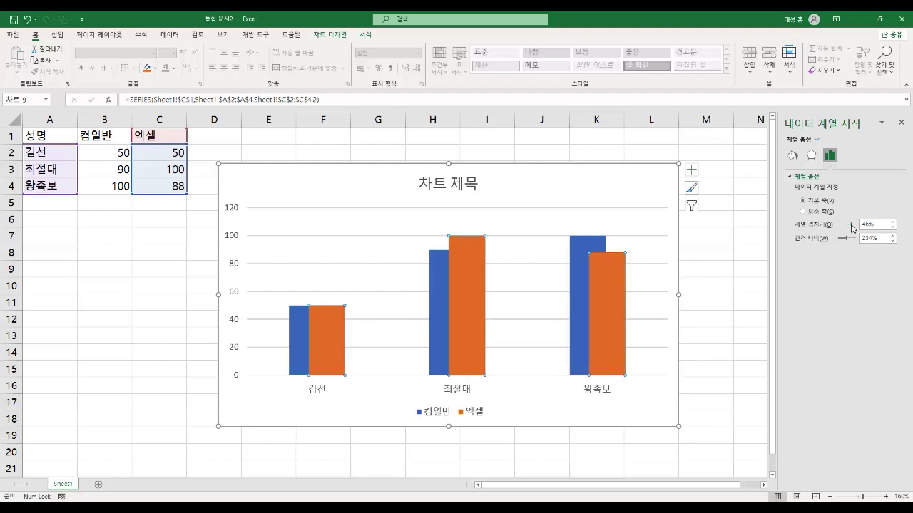
mouse_move(851, 228)
mouse_down()
mouse_move(838, 229)
mouse_move(846, 231)
mouse_up()
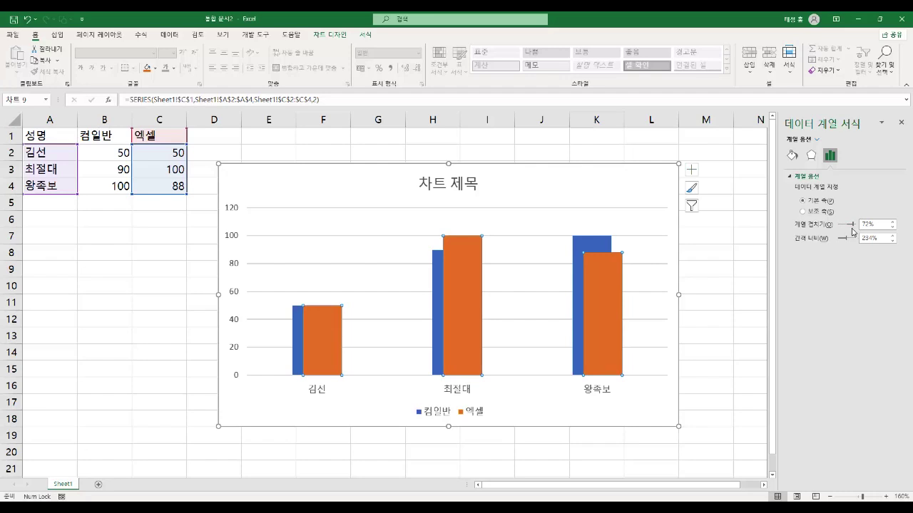
mouse_move(852, 228)
mouse_down()
mouse_move(840, 231)
mouse_move(855, 231)
mouse_up()
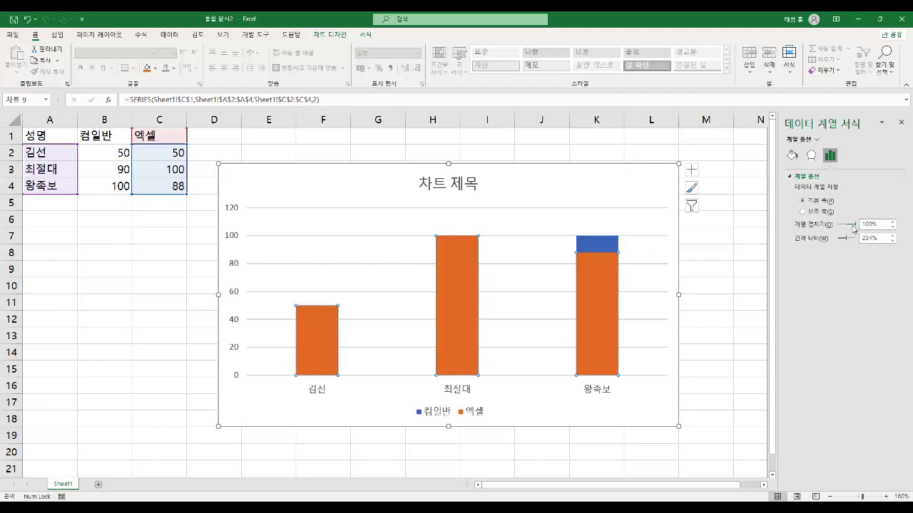
drag(855, 228, 847, 231)
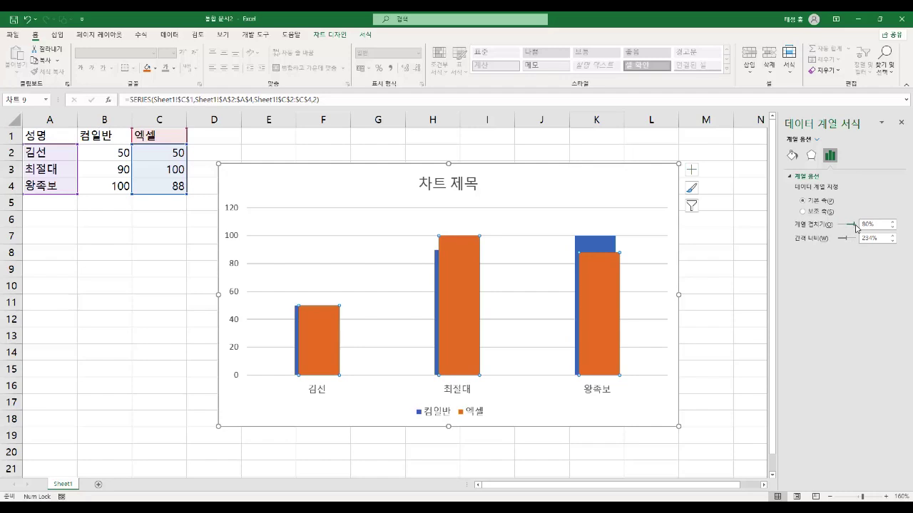
- Set the series overlap (계열 겹치기) to -3% and vary the gap width (간격 너비) through 0%, 211% and 500%, finishing at 276%
drag(856, 225, 844, 227)
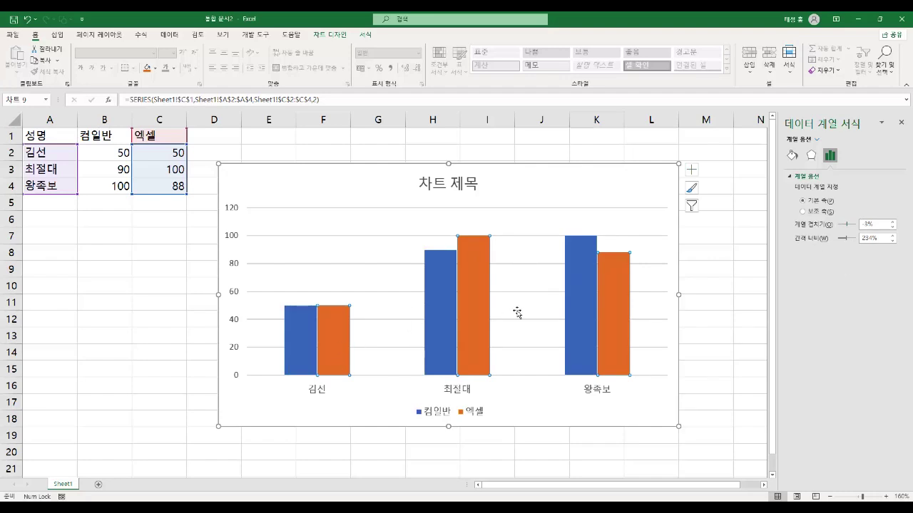
drag(849, 242, 834, 244)
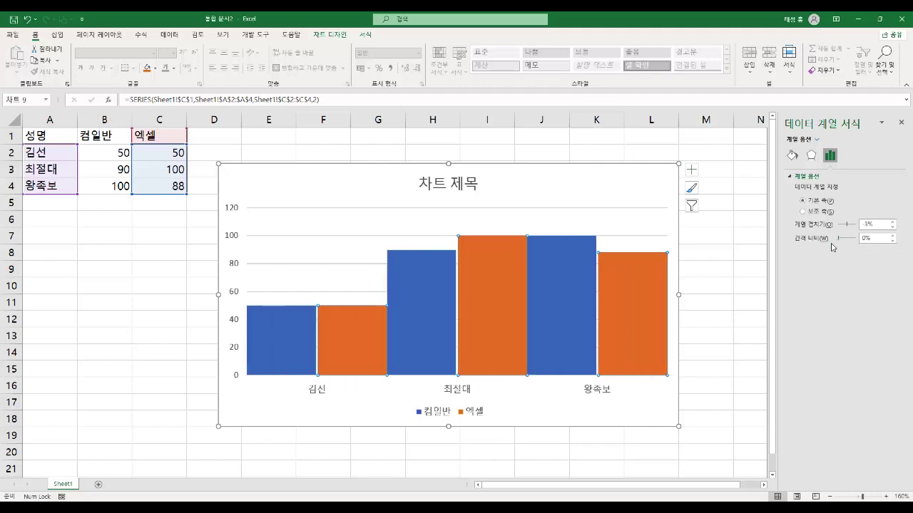
drag(840, 239, 850, 243)
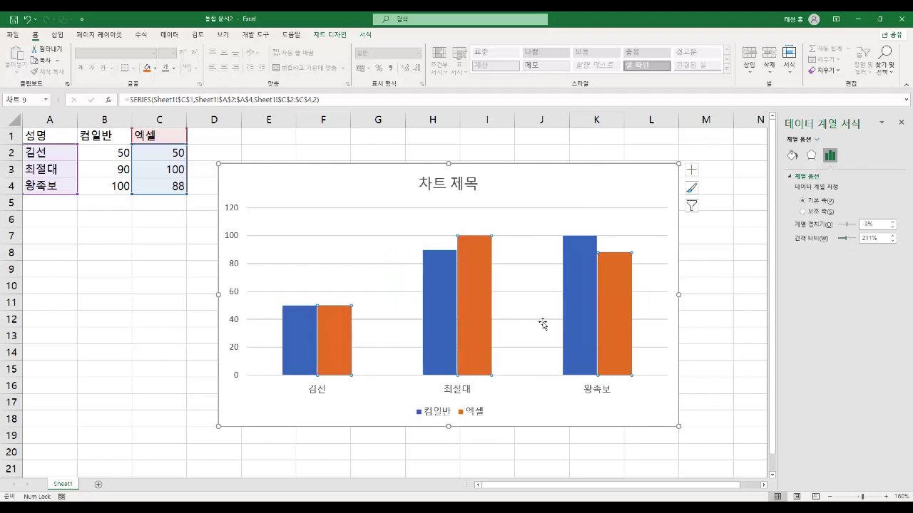
drag(848, 242, 832, 245)
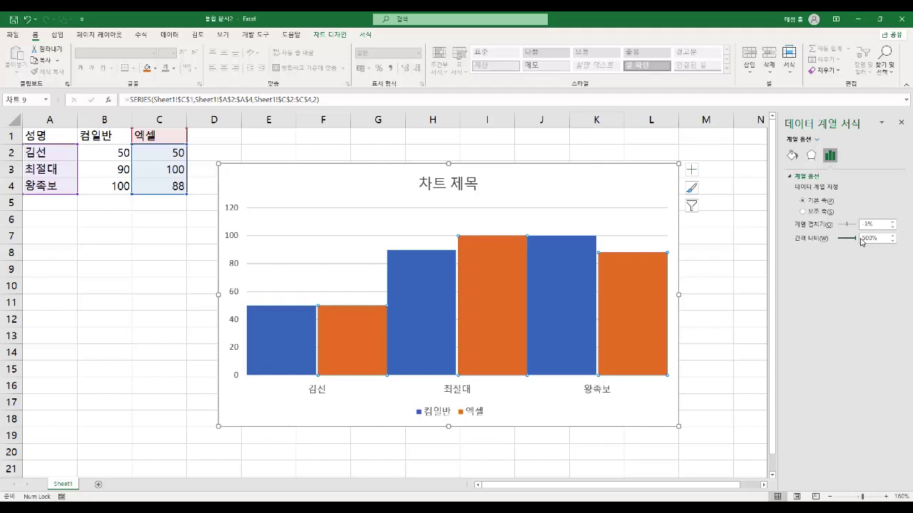
drag(857, 244, 848, 247)
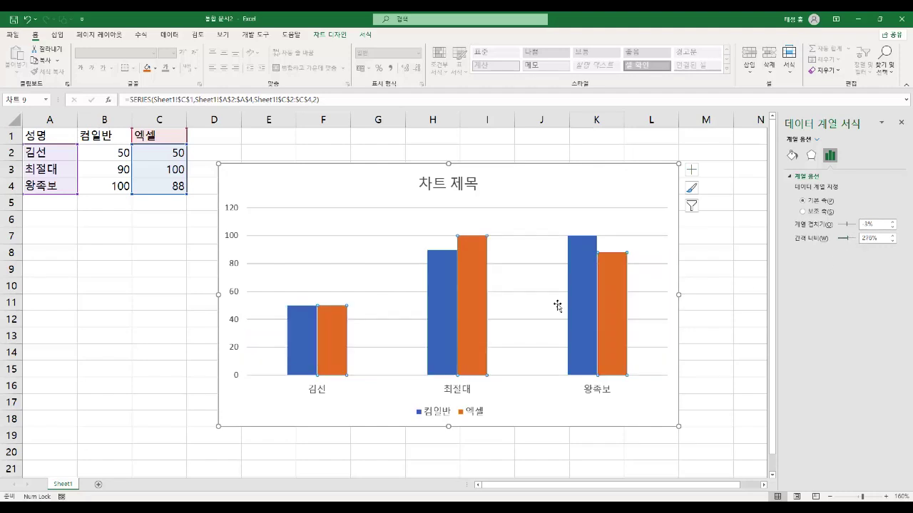
mouse_move(322, 309)
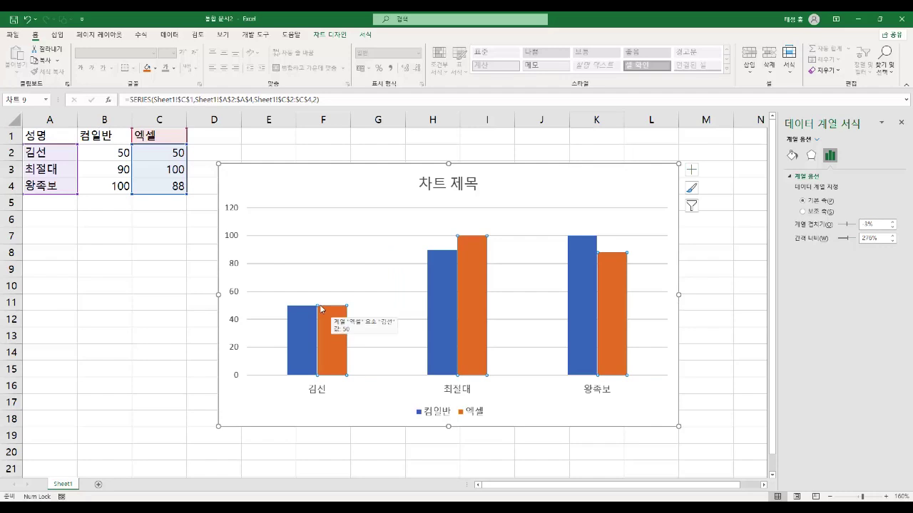
- Open the vertical axis's 축 옵션 settings and switch the logarithmic scale (로그 눈금 간격) on and back off
click(241, 296)
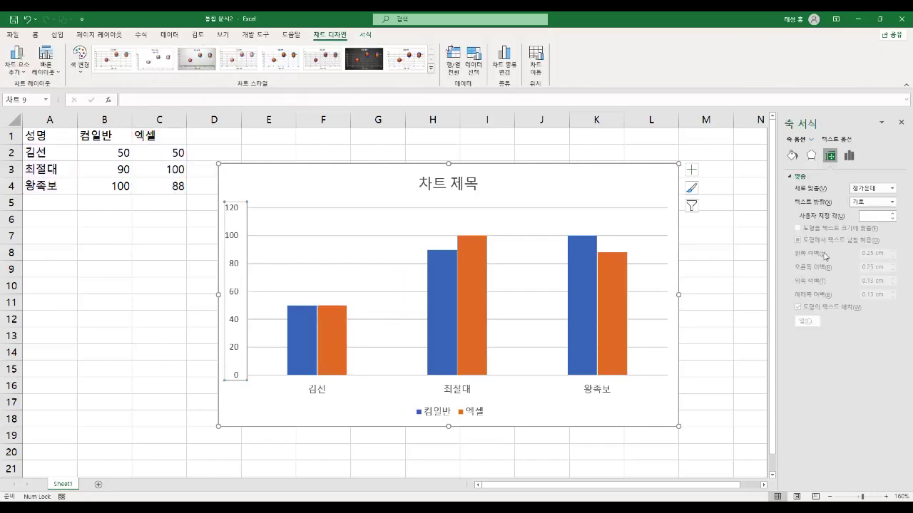
click(849, 155)
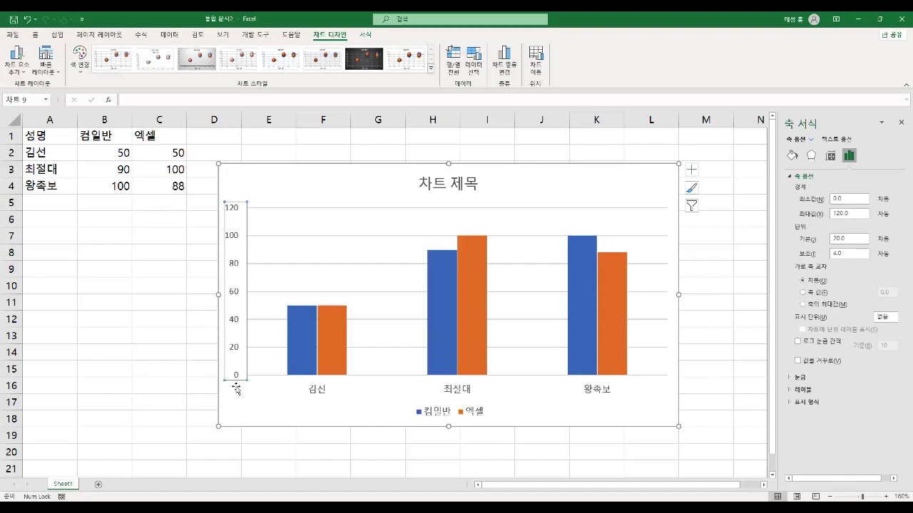
click(798, 341)
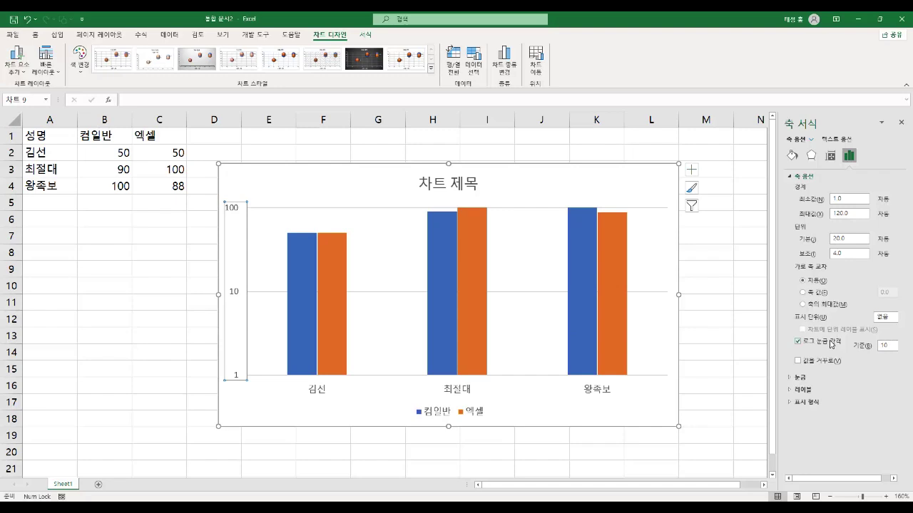
click(829, 342)
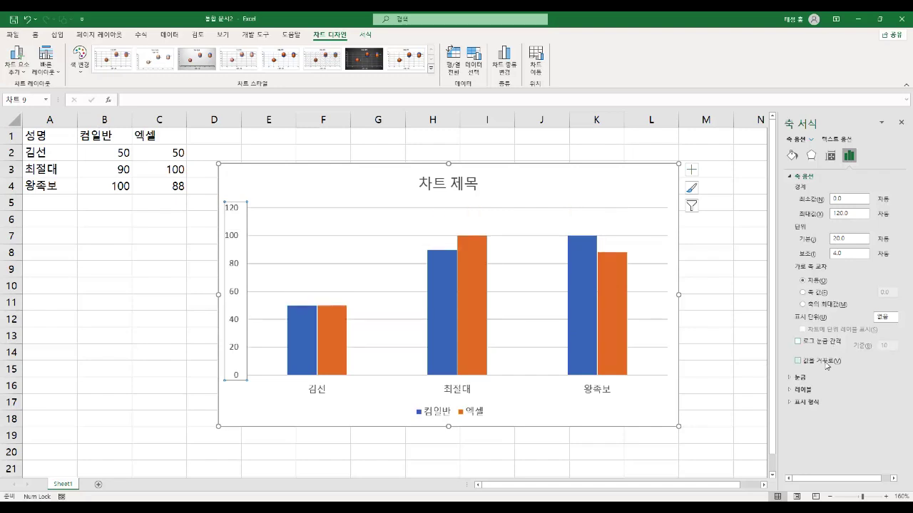
- Reverse the vertical axis with 값을 거꾸로 to flip the columns, and restore the normal value order
click(827, 363)
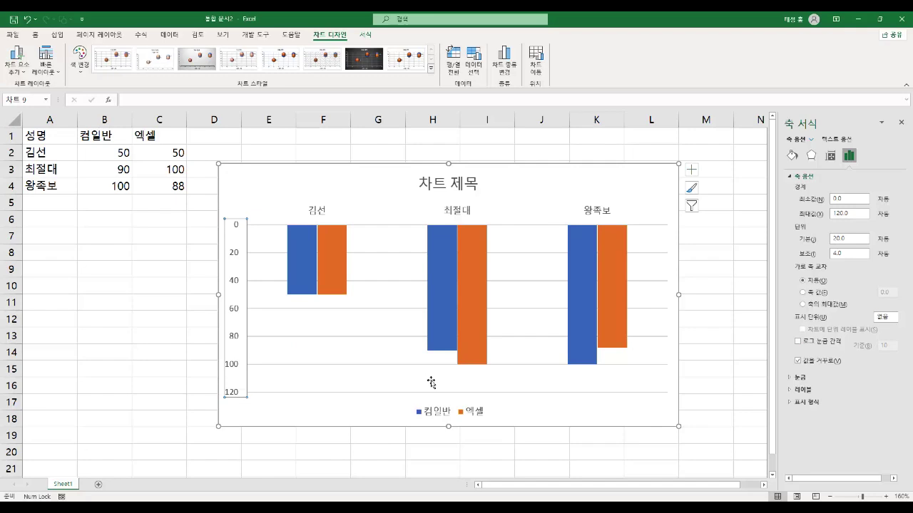
click(817, 362)
click(817, 362)
click(818, 362)
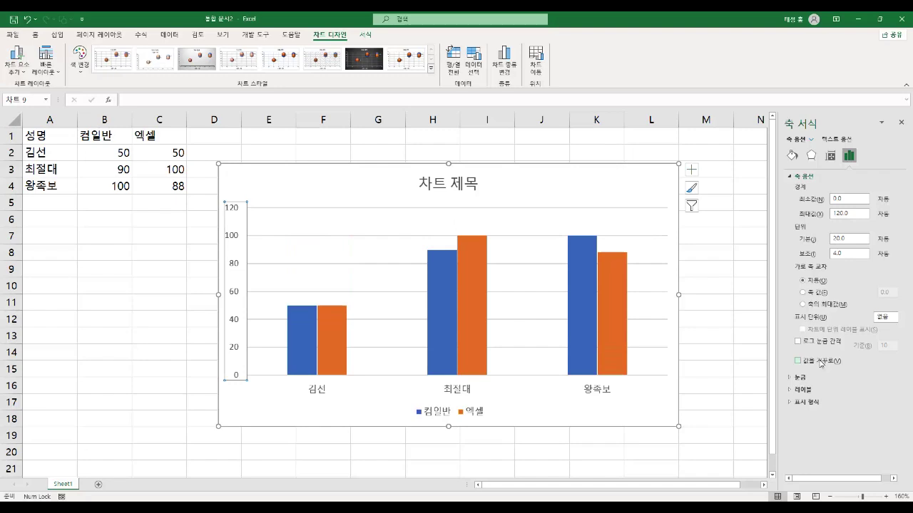
- Alternate the vertical axis between 로그 눈금 간격 and 값을 거꾸로 for comparison, finishing with only 값을 거꾸로 enabled
click(829, 344)
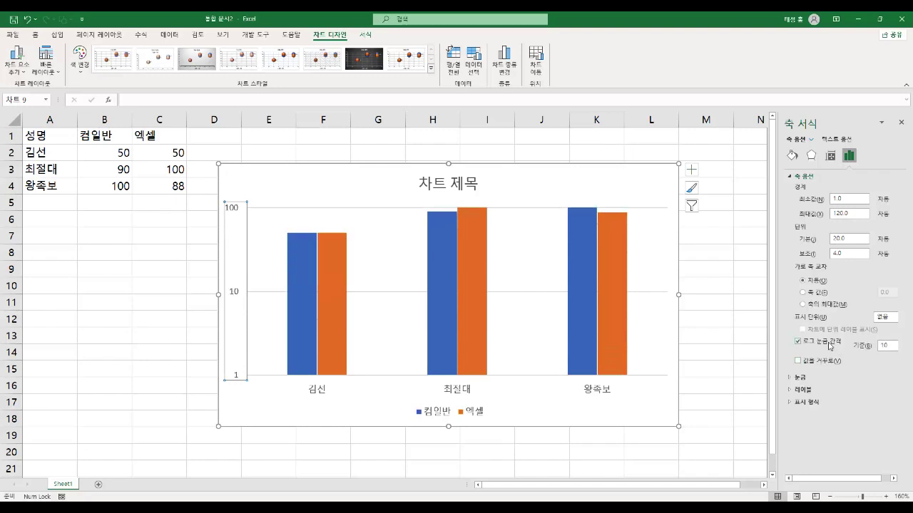
click(829, 344)
click(832, 363)
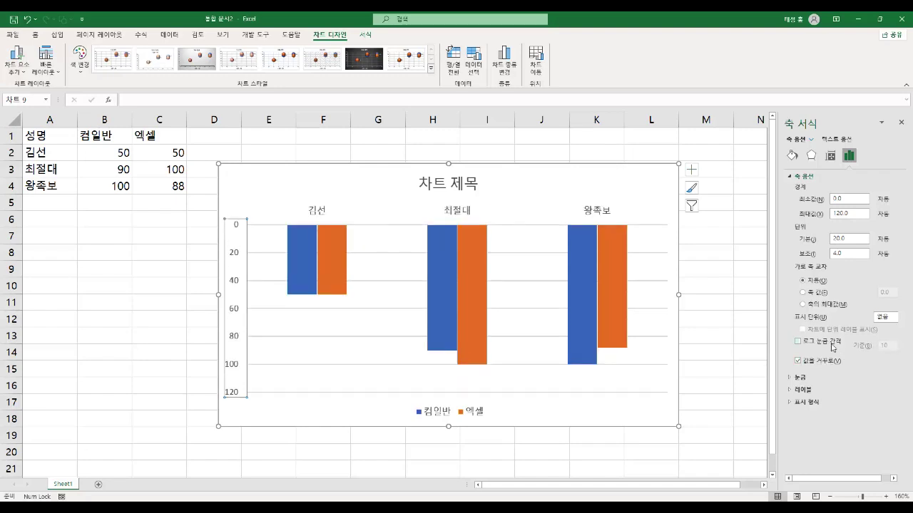
click(831, 344)
click(827, 363)
click(827, 344)
click(827, 344)
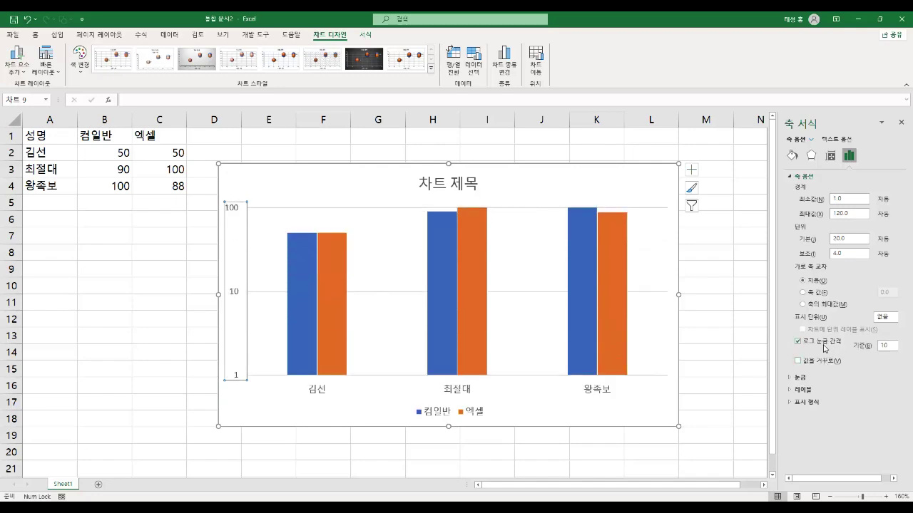
click(827, 343)
click(827, 363)
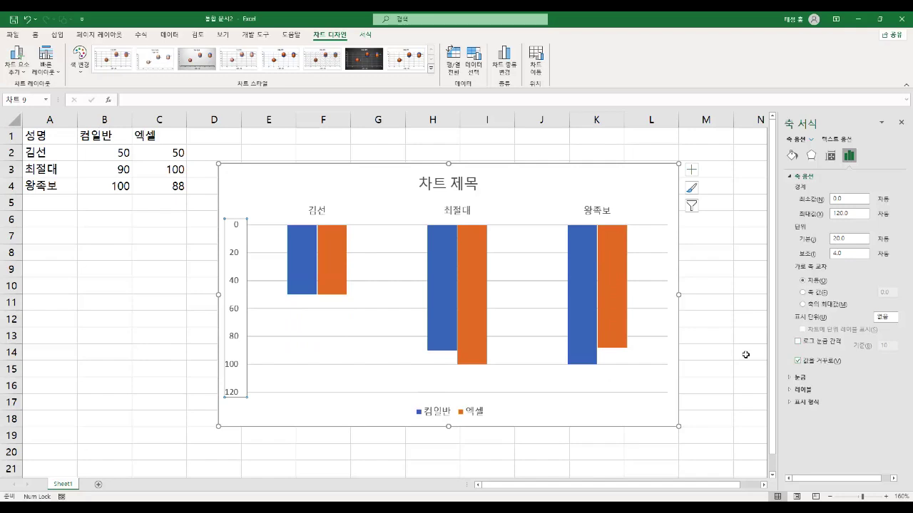